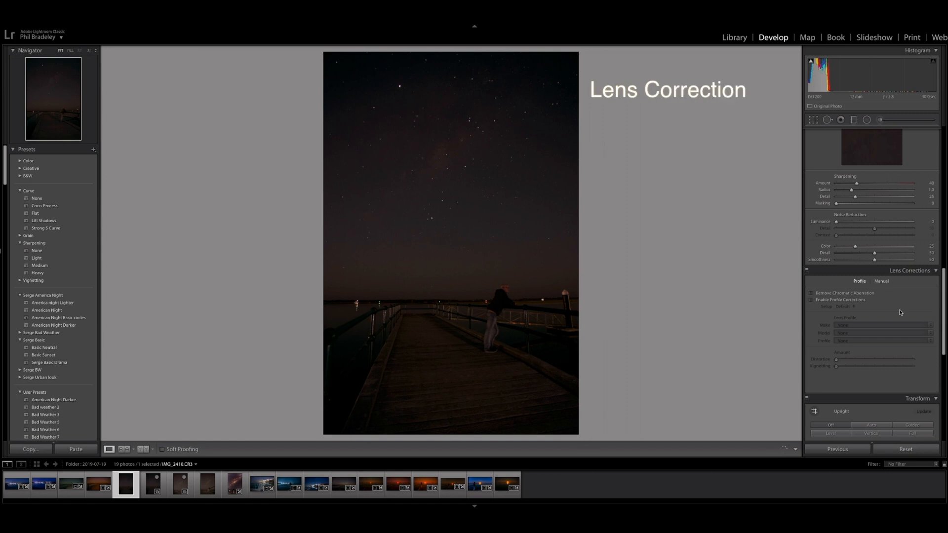
Raise the photo's overall exposure to +1.00 in the basic adjustments.
{"action": "scroll", "coordinate": [899, 313], "scroll_direction": "up", "scroll_amount": 5}
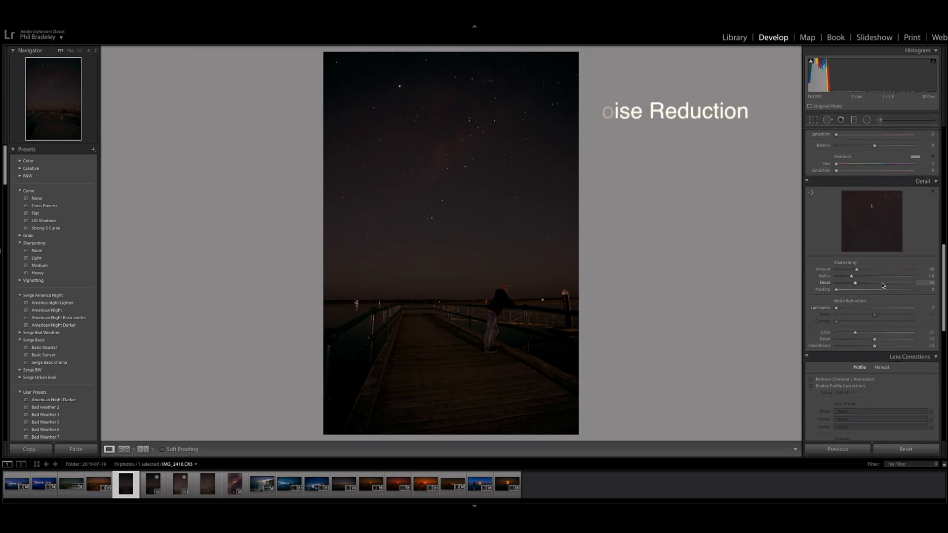
{"action": "scroll", "coordinate": [883, 285], "scroll_direction": "up", "scroll_amount": 15}
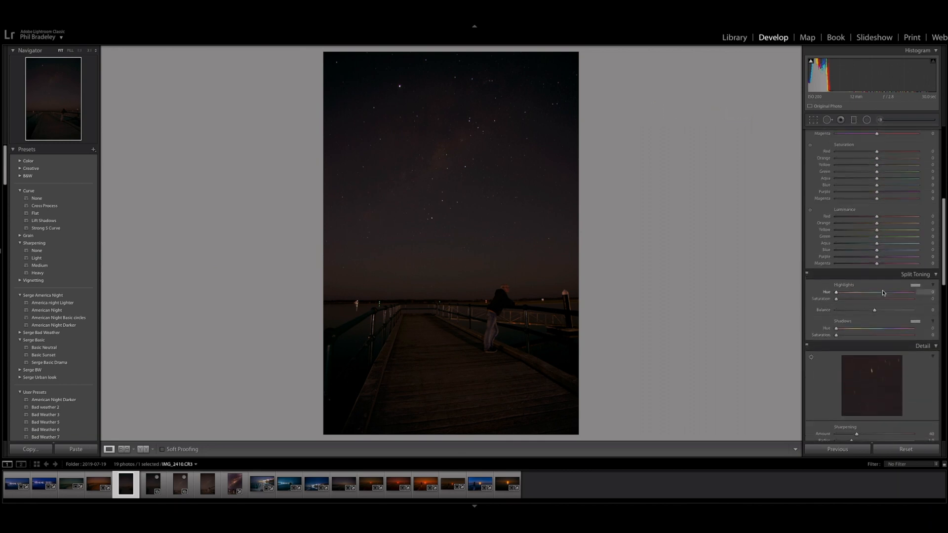
{"action": "scroll", "coordinate": [883, 293], "scroll_direction": "up", "scroll_amount": 8}
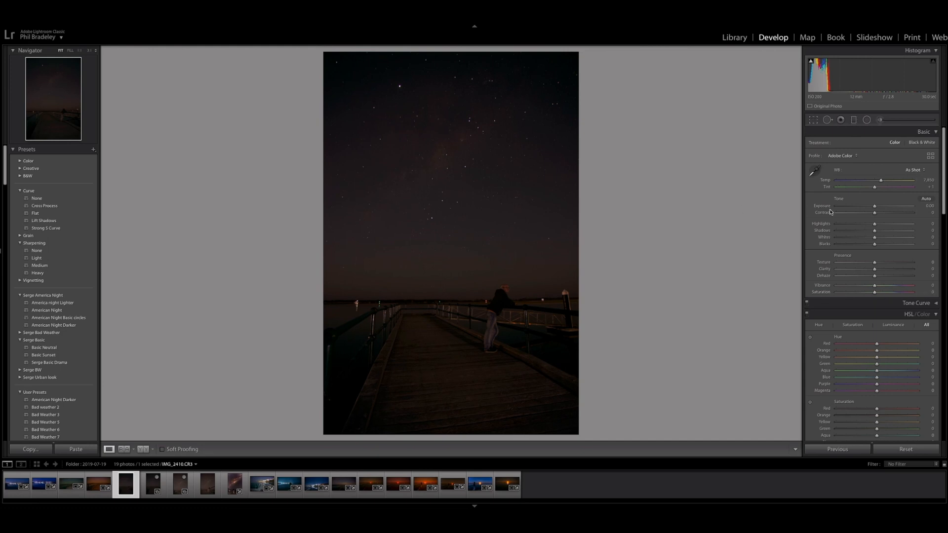
{"action": "left_click_drag", "start_coordinate": [875, 206], "coordinate": [883, 209]}
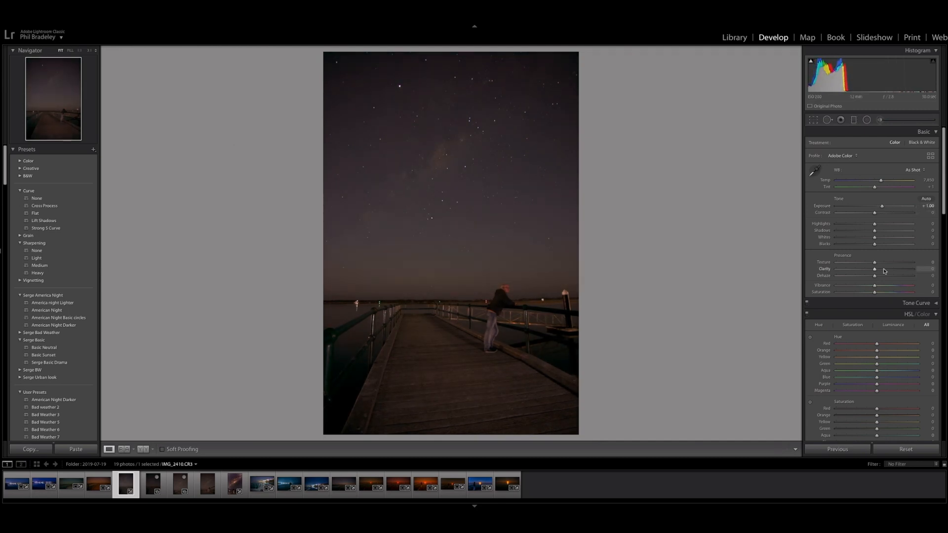
Remove chromatic aberration and enable the lens profile corrections for the photo.
{"action": "scroll", "coordinate": [884, 271], "scroll_direction": "down", "scroll_amount": 5}
{"action": "scroll", "coordinate": [884, 271], "scroll_direction": "down", "scroll_amount": 15}
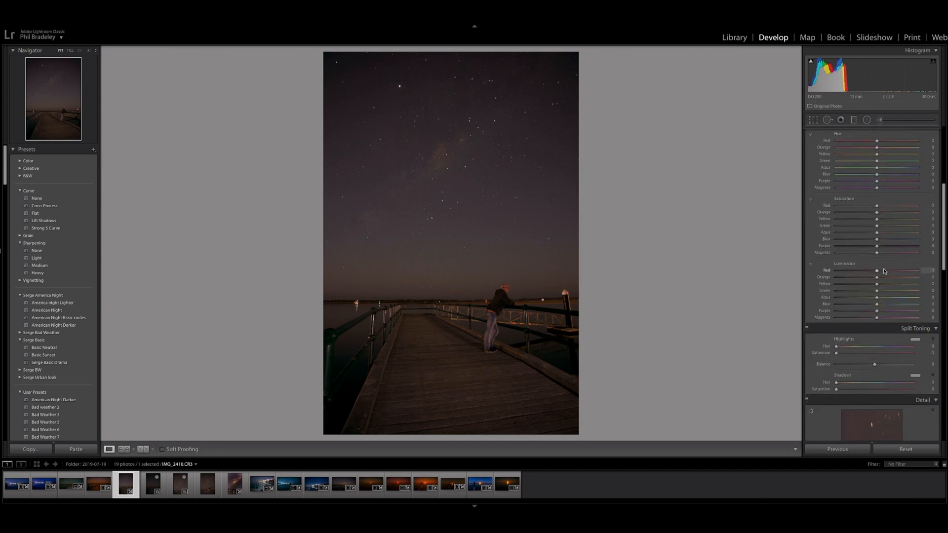
{"action": "scroll", "coordinate": [884, 271], "scroll_direction": "down", "scroll_amount": 9}
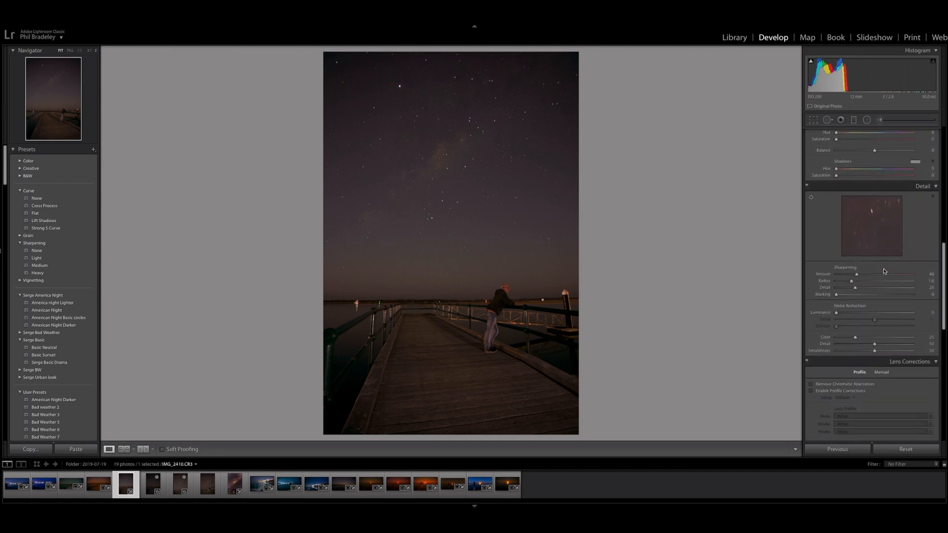
{"action": "scroll", "coordinate": [884, 271], "scroll_direction": "down", "scroll_amount": 2}
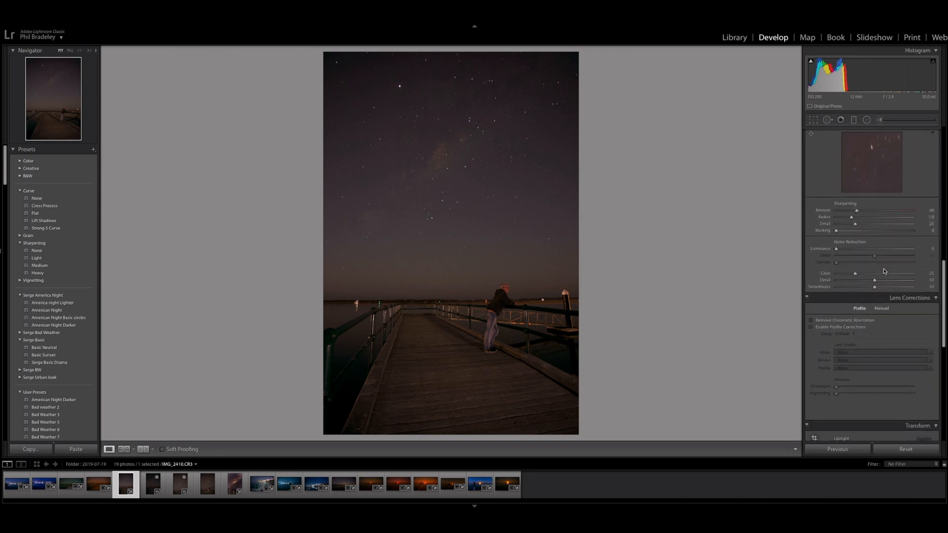
{"action": "left_click", "coordinate": [811, 320]}
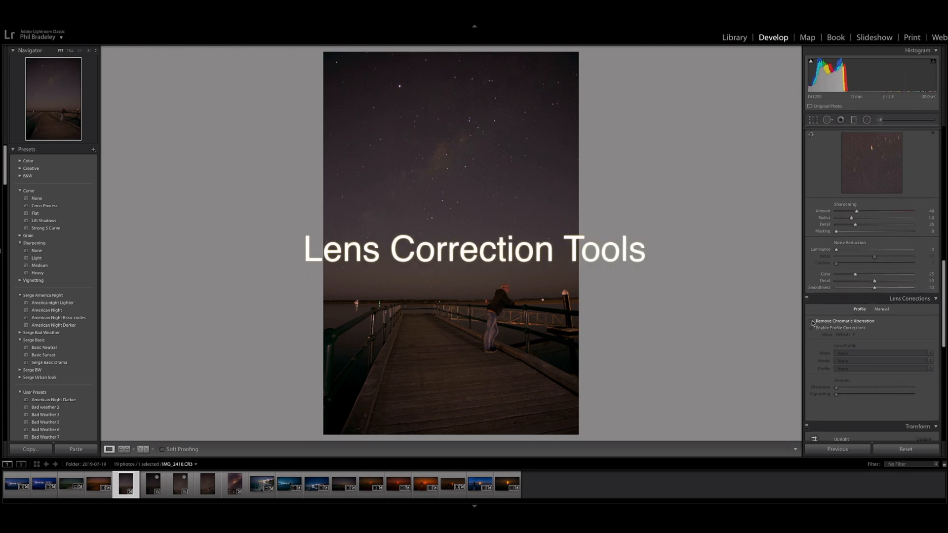
{"action": "left_click", "coordinate": [812, 328]}
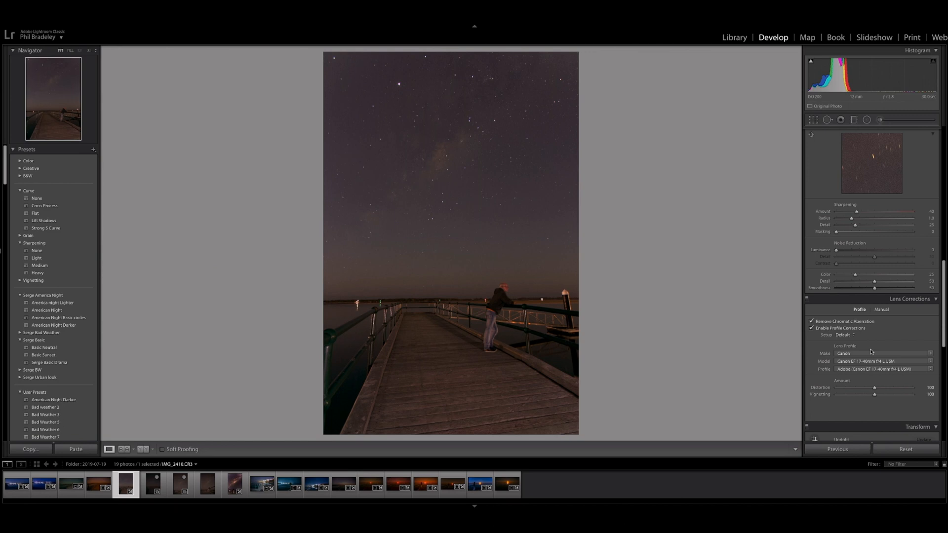
Sample the white balance from the bright star in the upper sky, then set the tint to -8.
{"action": "scroll", "coordinate": [872, 352], "scroll_direction": "down", "scroll_amount": 3}
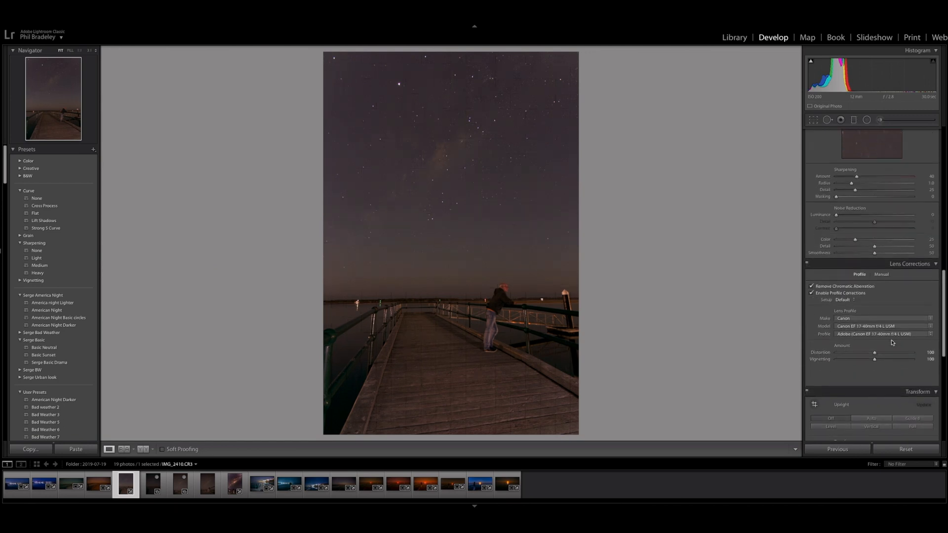
{"action": "scroll", "coordinate": [892, 342], "scroll_direction": "up", "scroll_amount": 10}
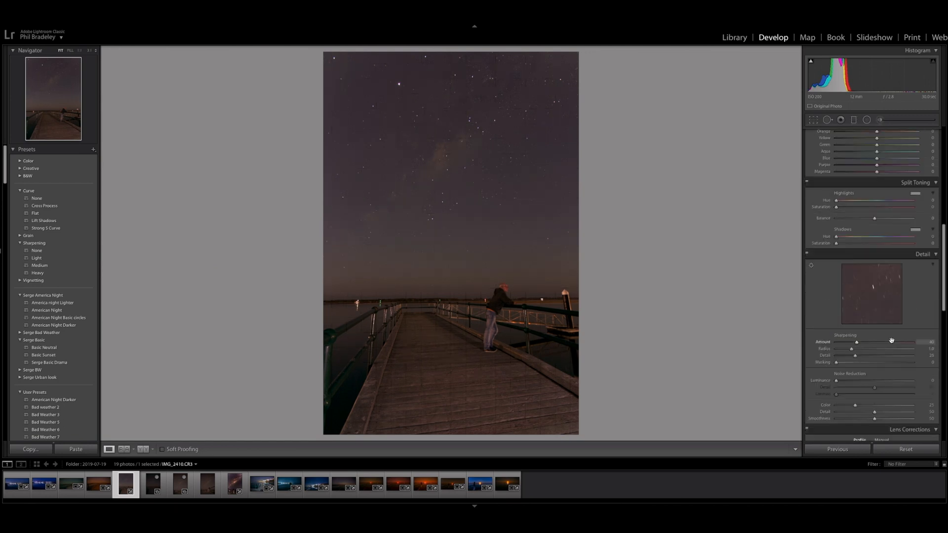
{"action": "scroll", "coordinate": [893, 342], "scroll_direction": "up", "scroll_amount": 10}
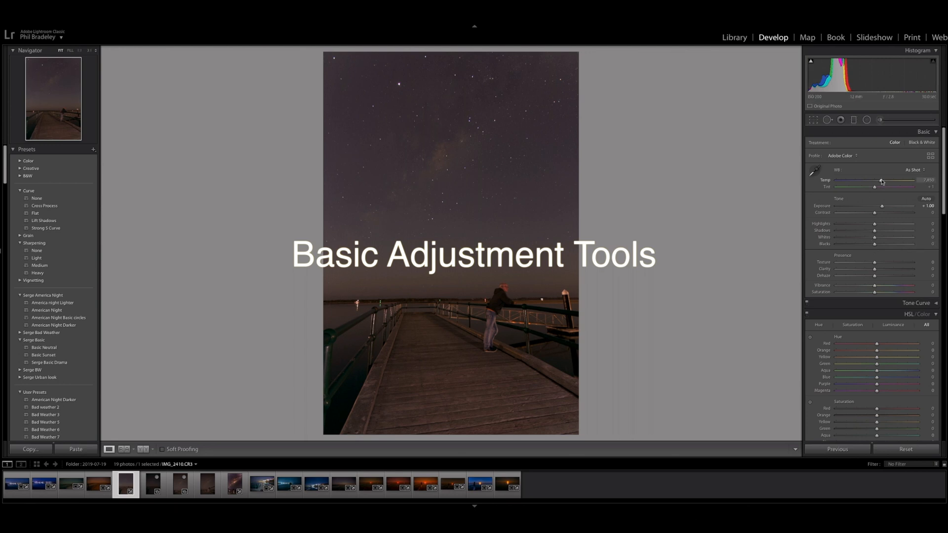
{"action": "left_click", "coordinate": [816, 172]}
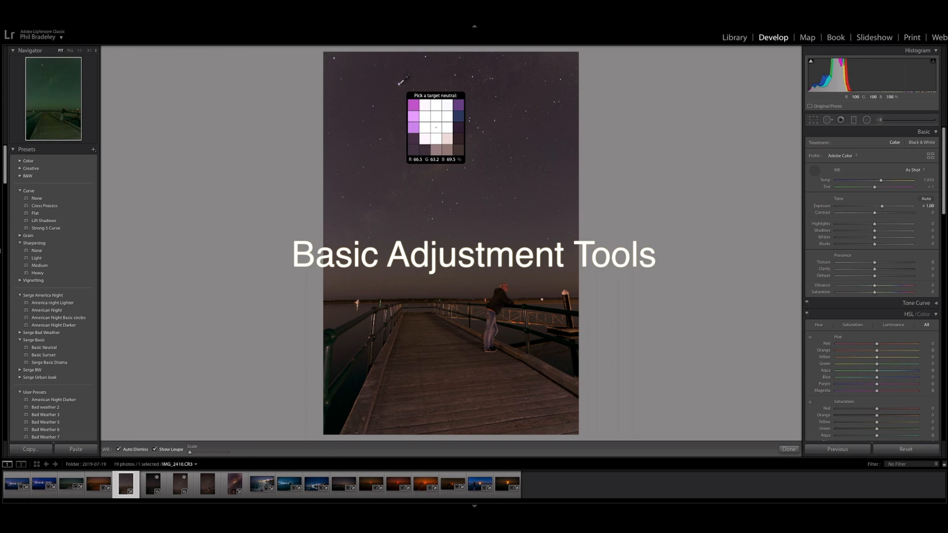
{"action": "left_click", "coordinate": [399, 83]}
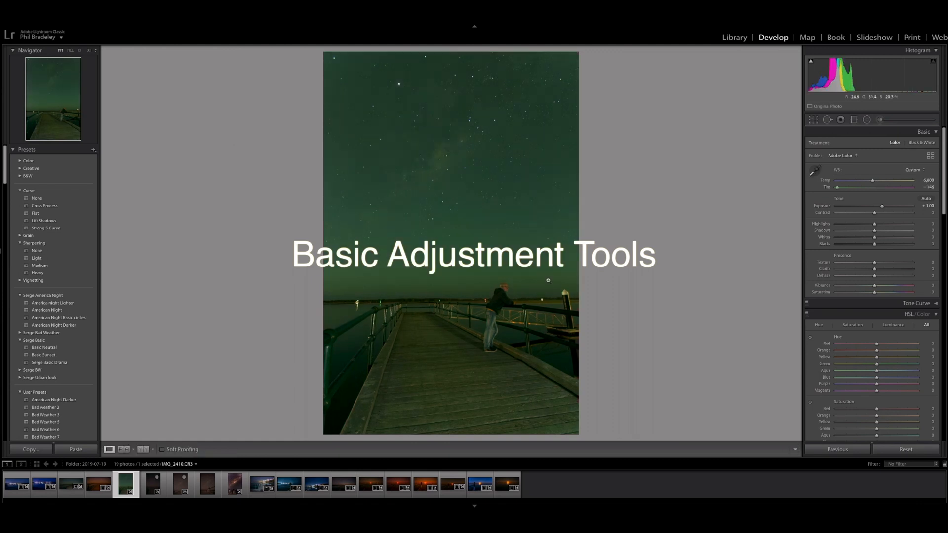
{"action": "left_click_drag", "start_coordinate": [839, 188], "coordinate": [873, 189]}
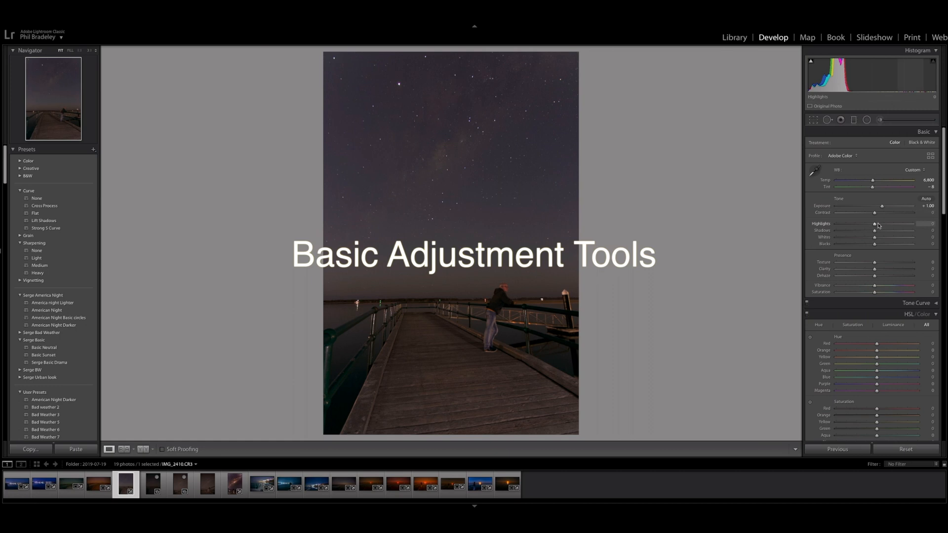
Cool the white balance by setting the colour temperature to 5,500.
{"action": "left_click_drag", "start_coordinate": [873, 181], "coordinate": [865, 183]}
{"action": "left_click", "coordinate": [926, 181]}
{"action": "key", "text": "BackSpace"}
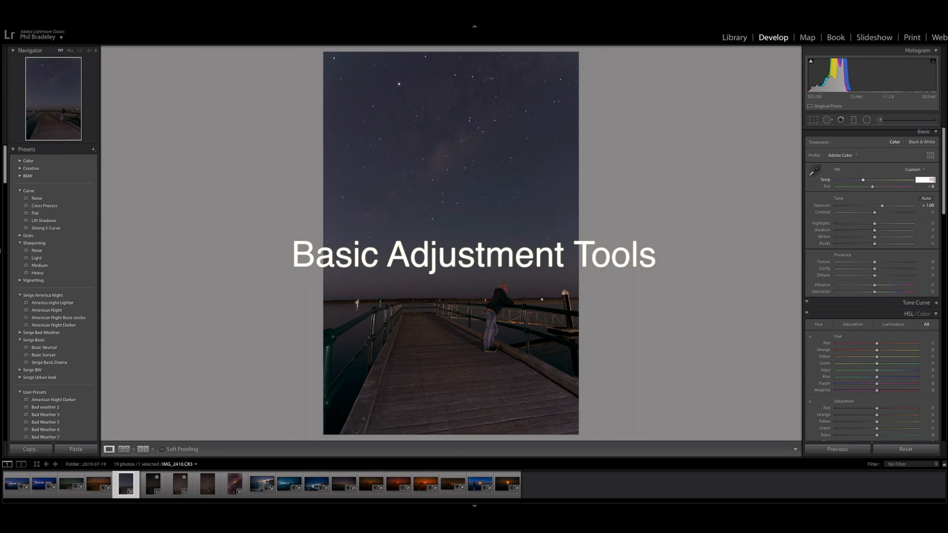
{"action": "key", "text": "Return"}
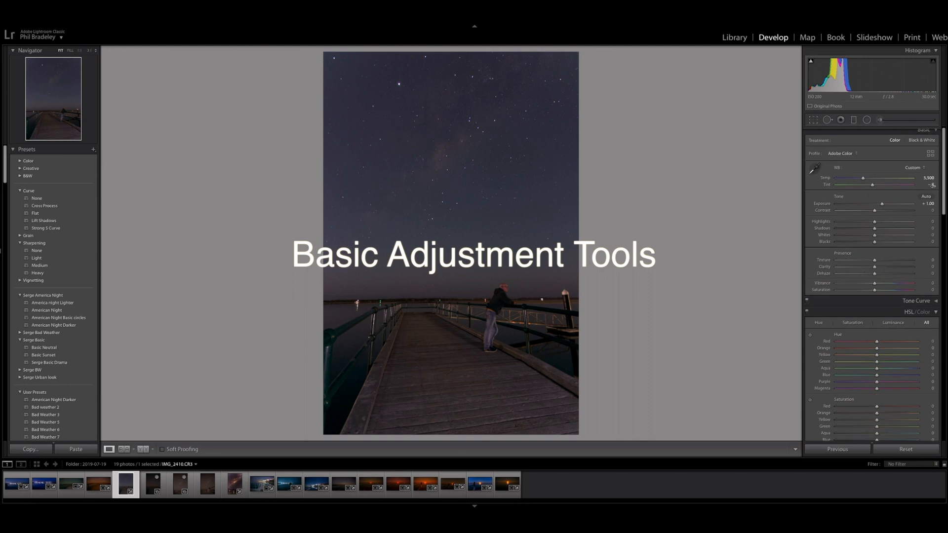
Set contrast to +8, highlights to -100, shadows to +100, whites to +54 and blacks to -46.
{"action": "scroll", "coordinate": [918, 182], "scroll_direction": "down", "scroll_amount": 1}
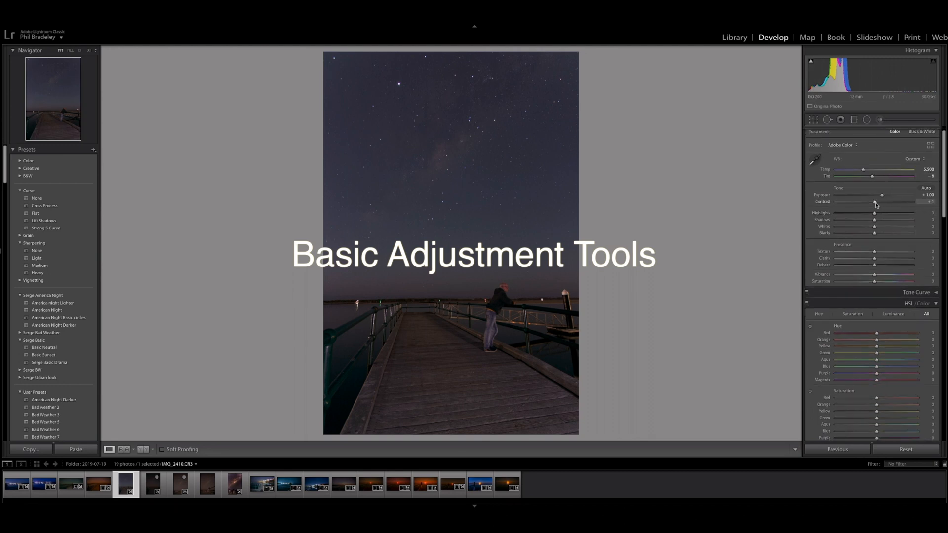
{"action": "left_click_drag", "start_coordinate": [877, 204], "coordinate": [878, 205]}
{"action": "left_click_drag", "start_coordinate": [873, 216], "coordinate": [917, 223]}
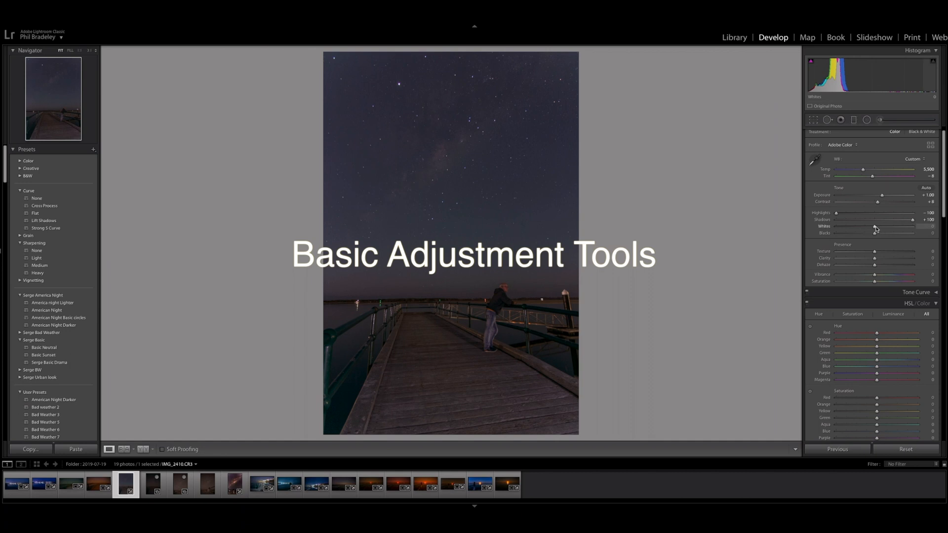
{"action": "left_click_drag", "start_coordinate": [877, 228], "coordinate": [857, 235]}
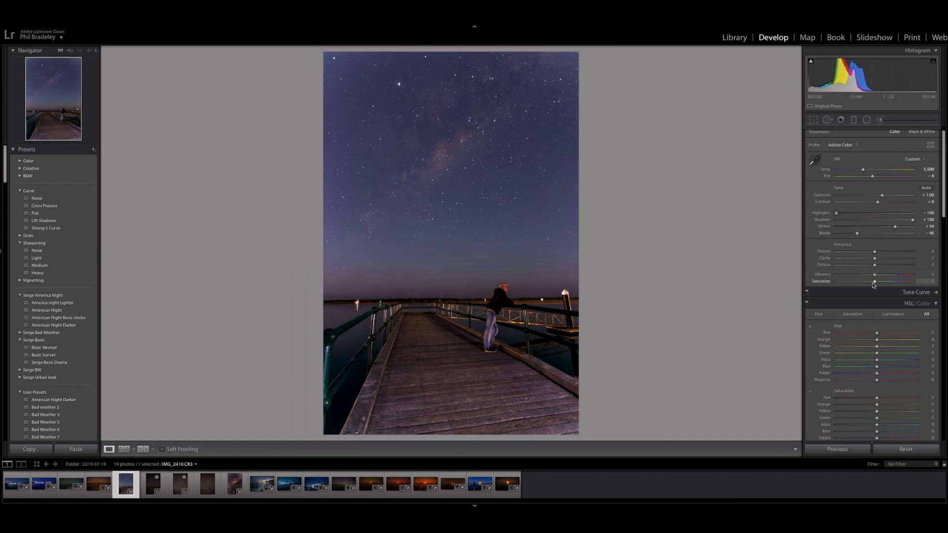
Set clarity to +5 and saturation to +9, and compare the photo with its unedited version.
{"action": "left_click_drag", "start_coordinate": [877, 261], "coordinate": [880, 262]}
{"action": "left_click_drag", "start_coordinate": [875, 281], "coordinate": [878, 281]}
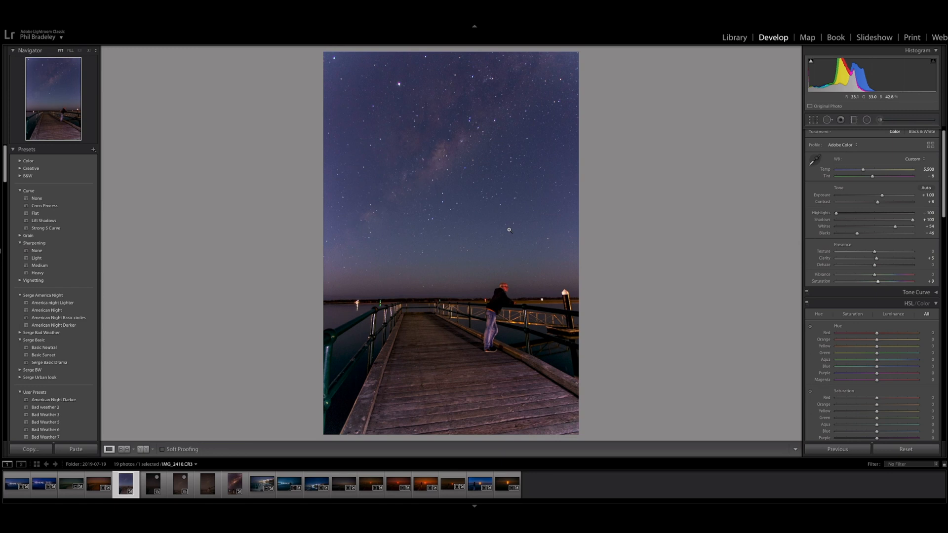
{"action": "key", "text": "backslash"}
{"action": "key", "text": "backslash"}
Straighten the photo in the Crop Overlay tool by tracing the horizon line, giving an angle of 0.66.
{"action": "left_click", "coordinate": [814, 120]}
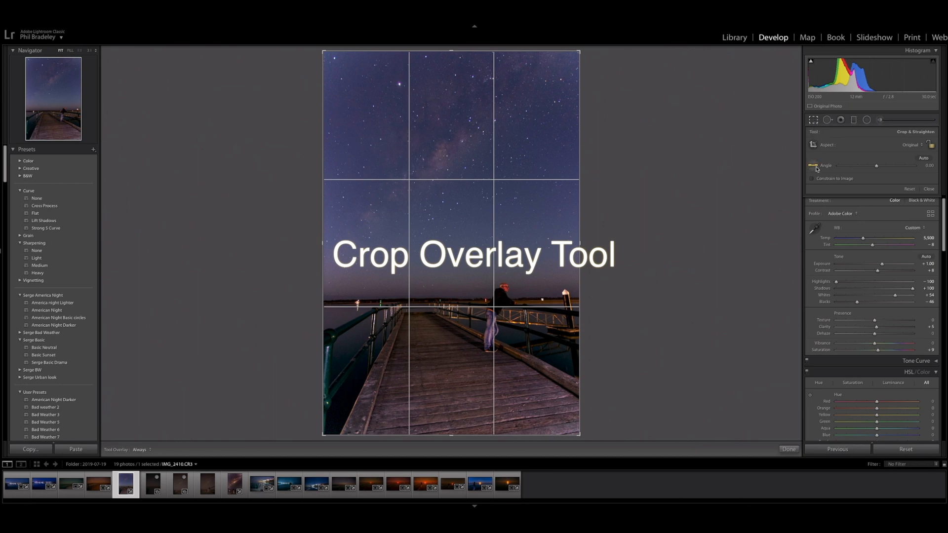
{"action": "left_click_drag", "start_coordinate": [877, 167], "coordinate": [880, 168]}
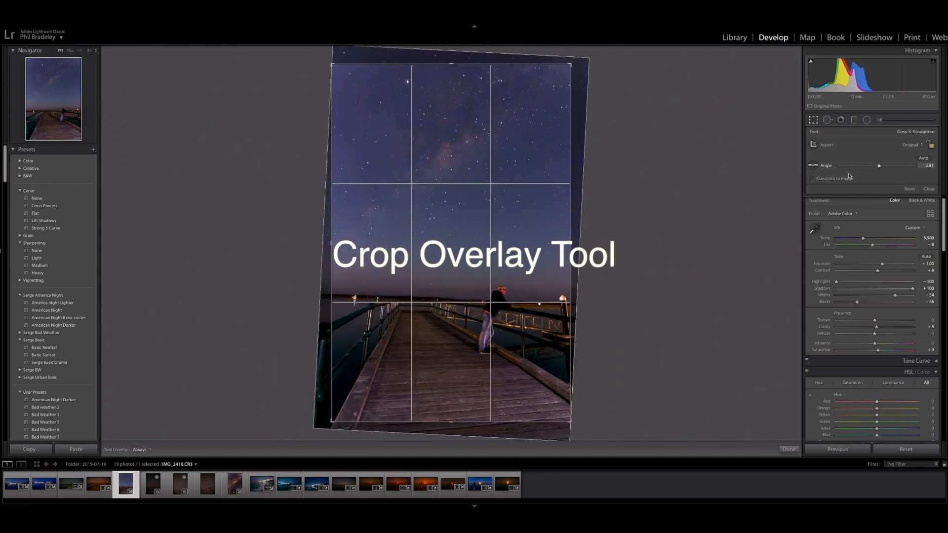
{"action": "left_click", "coordinate": [813, 167]}
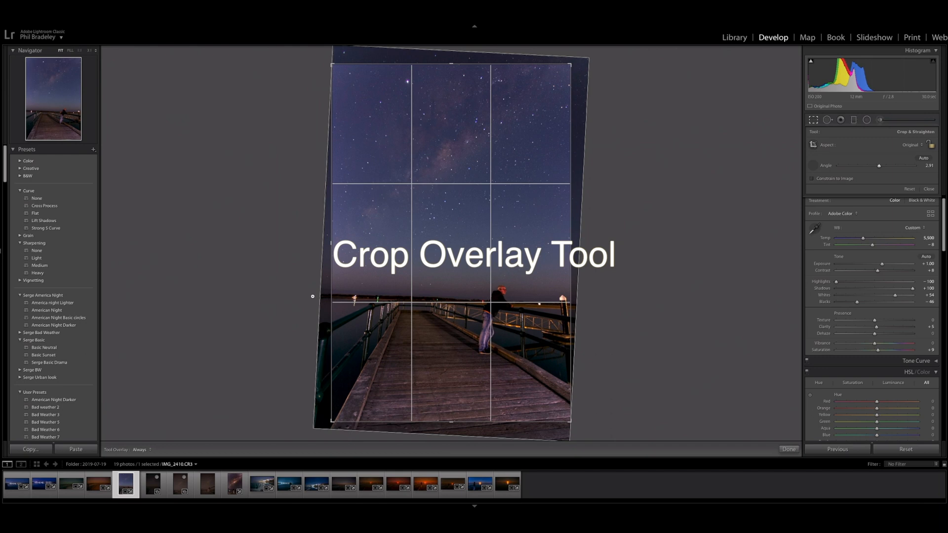
{"action": "left_click_drag", "start_coordinate": [314, 296], "coordinate": [594, 307]}
{"action": "left_click_drag", "start_coordinate": [595, 307], "coordinate": [595, 306]}
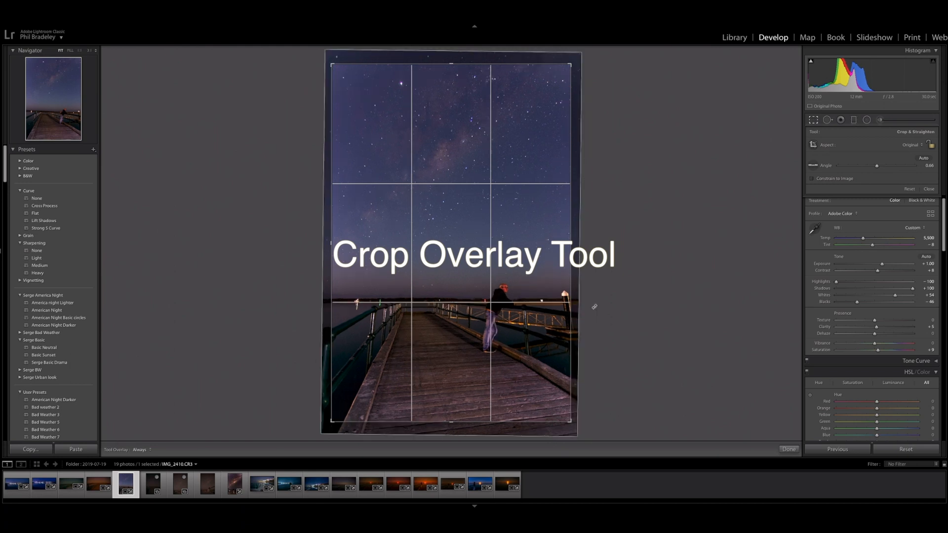
Widen the crop frame at its corner, side and upper edges to keep most of the rotated photo, and apply the crop.
{"action": "left_click_drag", "start_coordinate": [571, 423], "coordinate": [578, 430]}
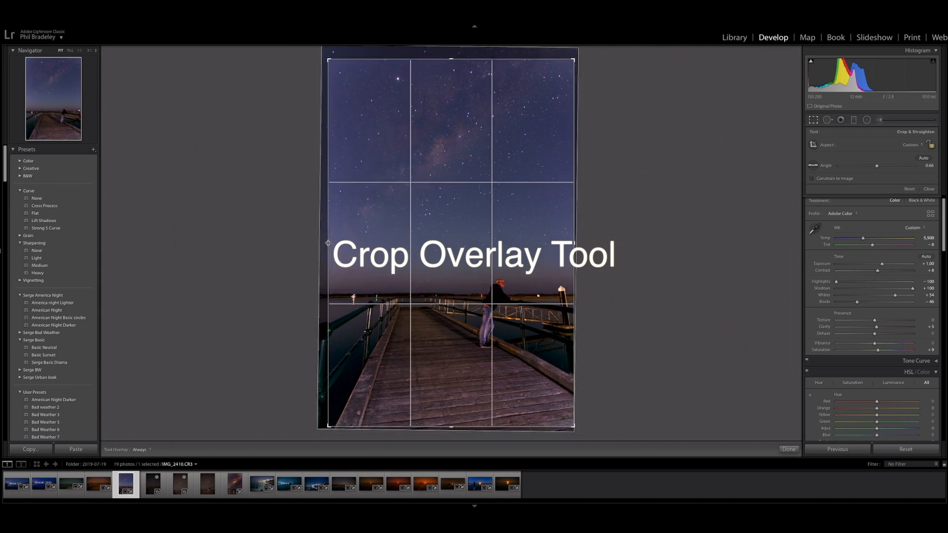
{"action": "left_click_drag", "start_coordinate": [326, 253], "coordinate": [320, 253]}
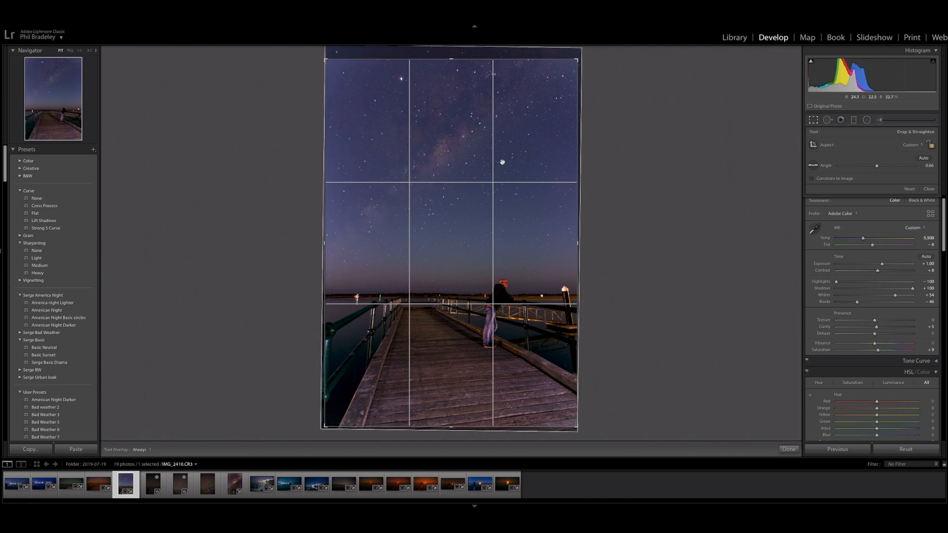
{"action": "left_click_drag", "start_coordinate": [324, 243], "coordinate": [327, 243]}
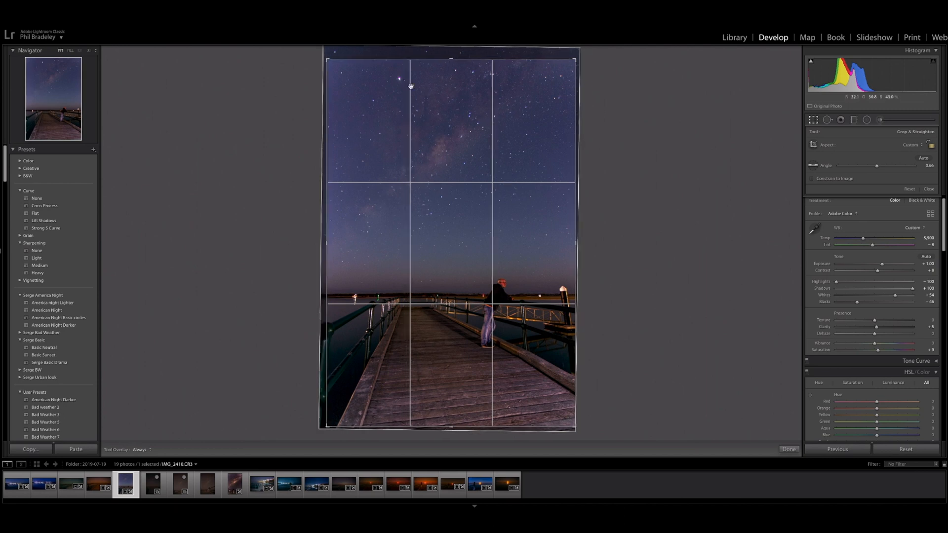
{"action": "left_click_drag", "start_coordinate": [451, 59], "coordinate": [451, 45]}
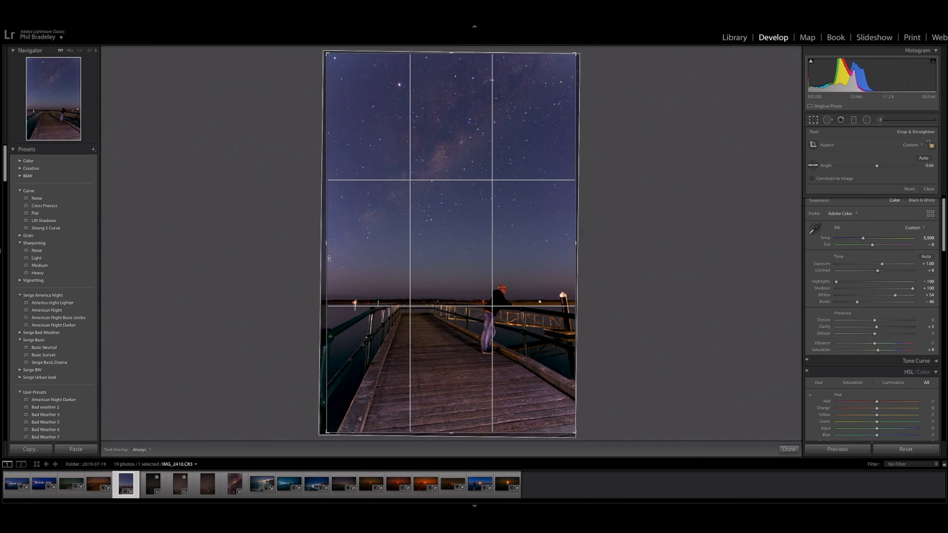
{"action": "left_click_drag", "start_coordinate": [326, 243], "coordinate": [322, 243]}
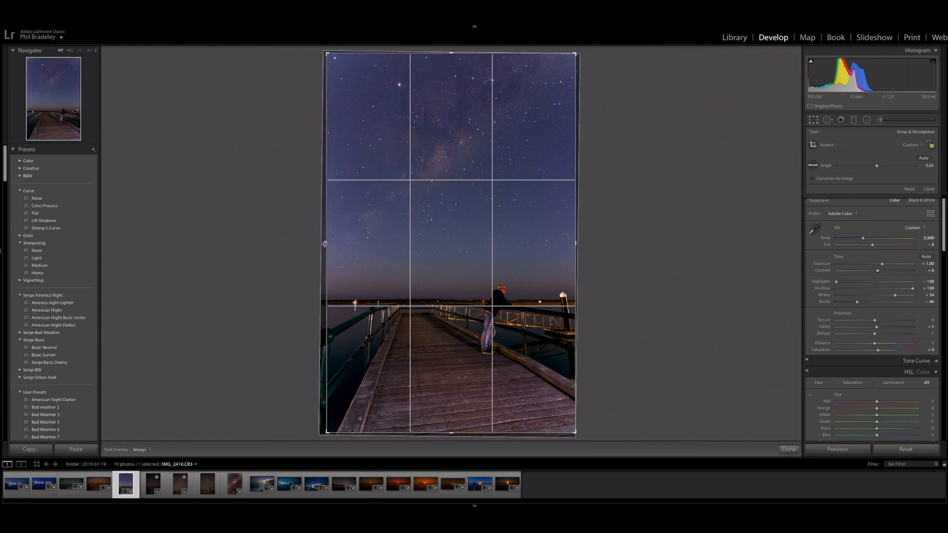
{"action": "left_click", "coordinate": [789, 450]}
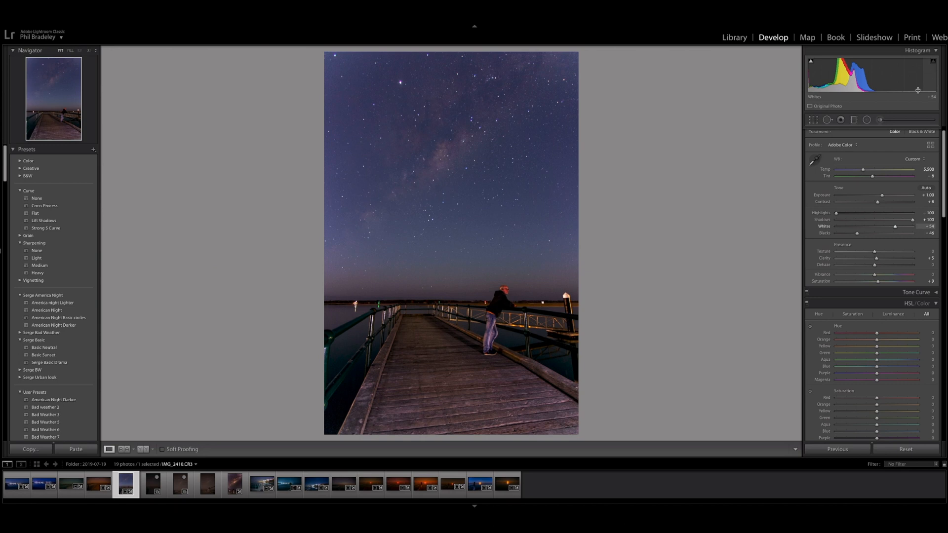
Place a Radial Filter ellipse over the Milky Way, tilt it diagonally along the band and widen it.
{"action": "left_click", "coordinate": [868, 120]}
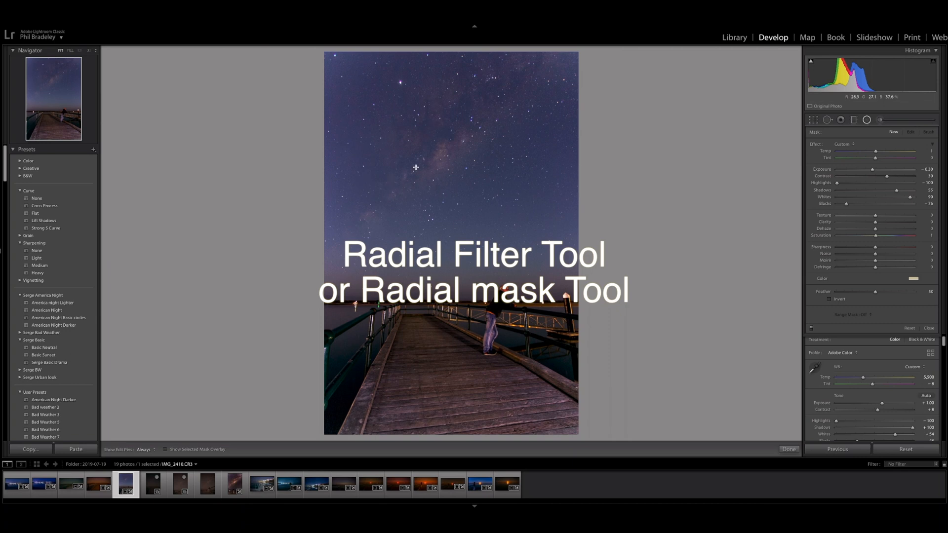
{"action": "left_click_drag", "start_coordinate": [416, 167], "coordinate": [439, 59]}
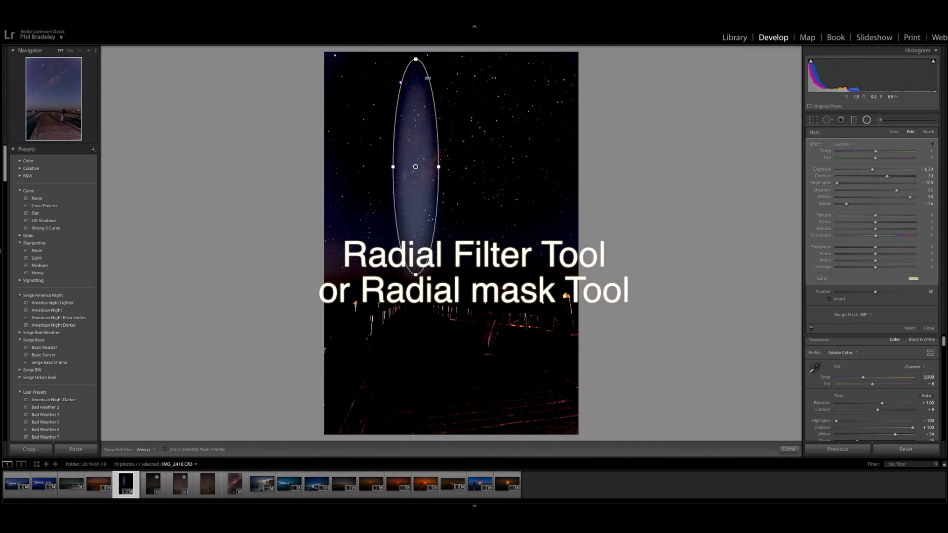
{"action": "left_click_drag", "start_coordinate": [438, 80], "coordinate": [501, 117]}
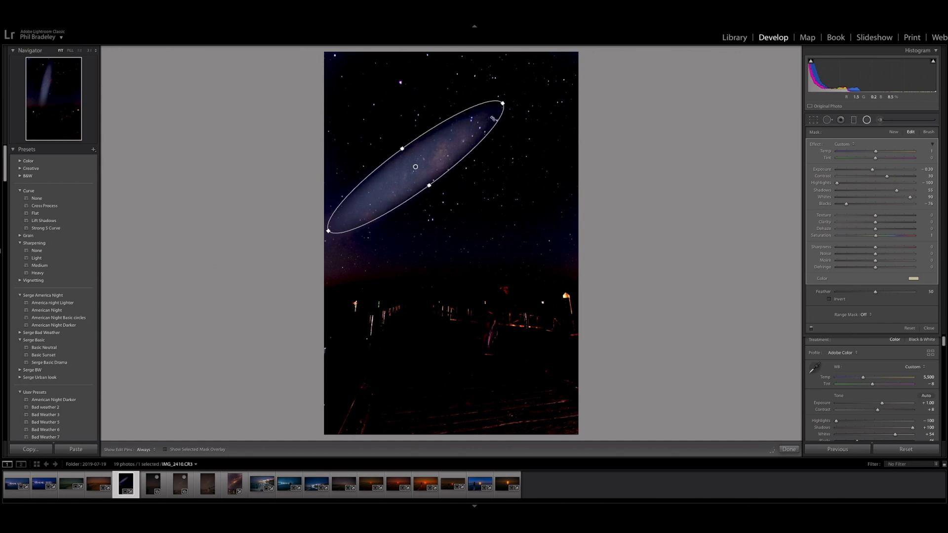
{"action": "left_click_drag", "start_coordinate": [430, 186], "coordinate": [459, 225]}
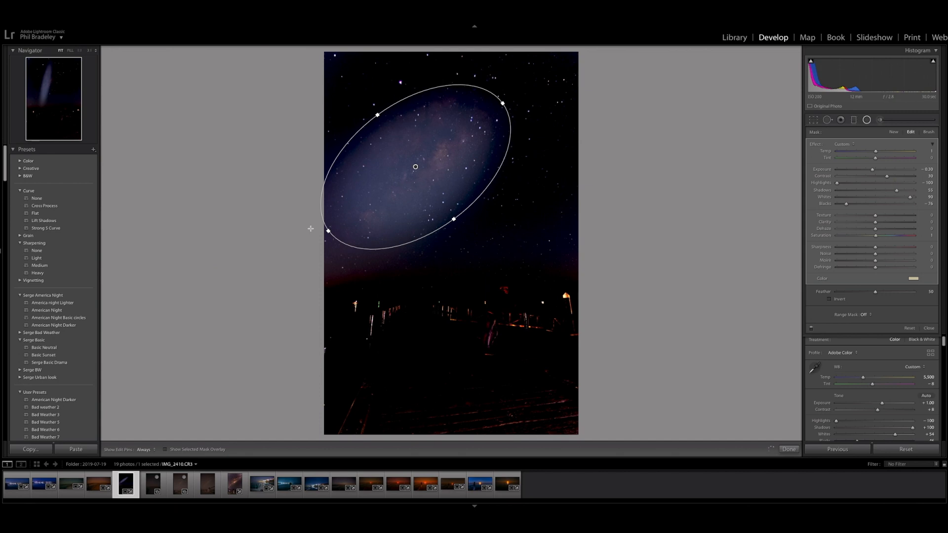
Stretch the radial filter ellipse well beyond the photo's edges along the Milky Way, rotate it slightly steeper and widen it.
{"action": "left_click_drag", "start_coordinate": [328, 231], "coordinate": [118, 387]}
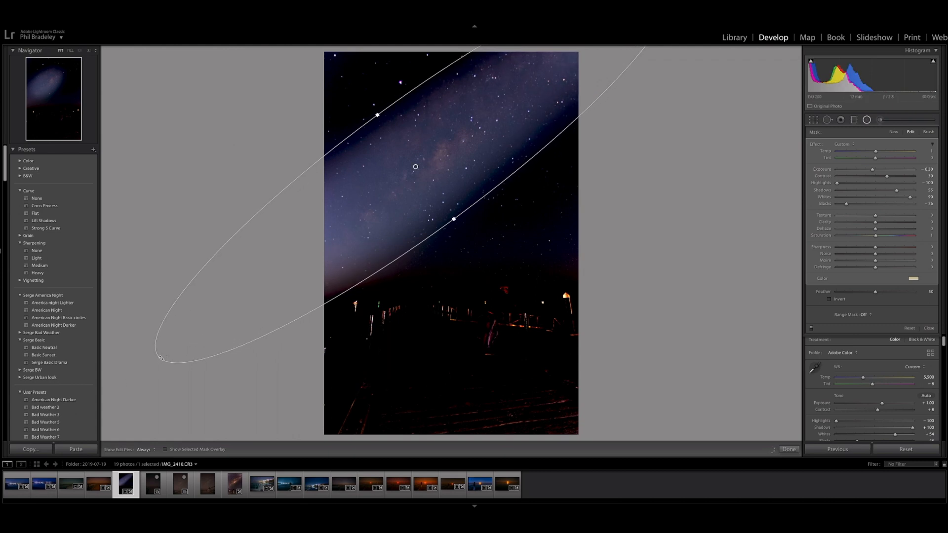
{"action": "left_click_drag", "start_coordinate": [157, 364], "coordinate": [106, 396]}
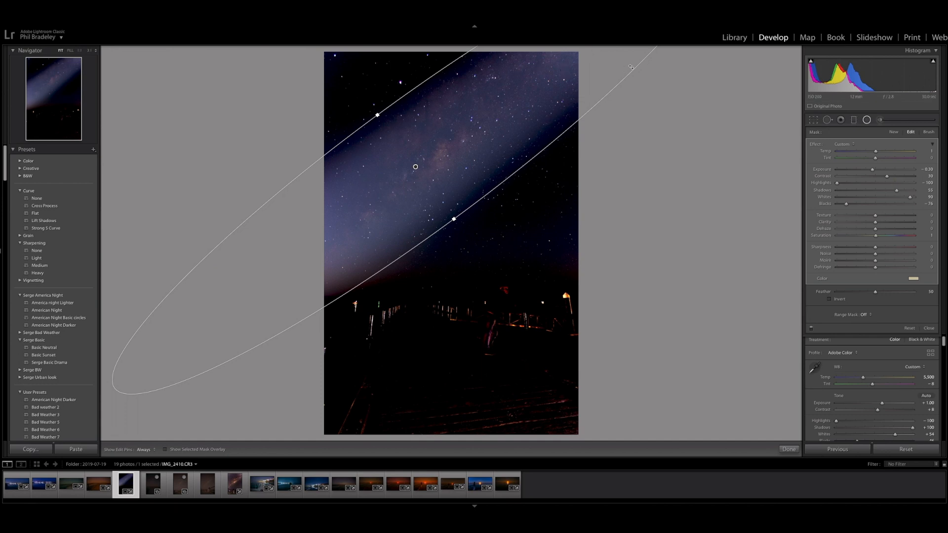
{"action": "left_click_drag", "start_coordinate": [631, 67], "coordinate": [614, 54]}
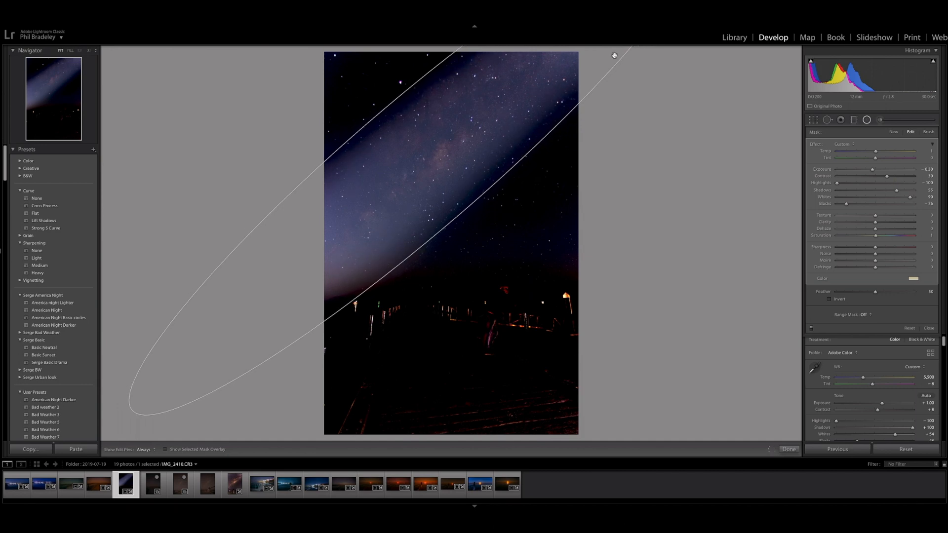
{"action": "left_click_drag", "start_coordinate": [458, 217], "coordinate": [481, 240]}
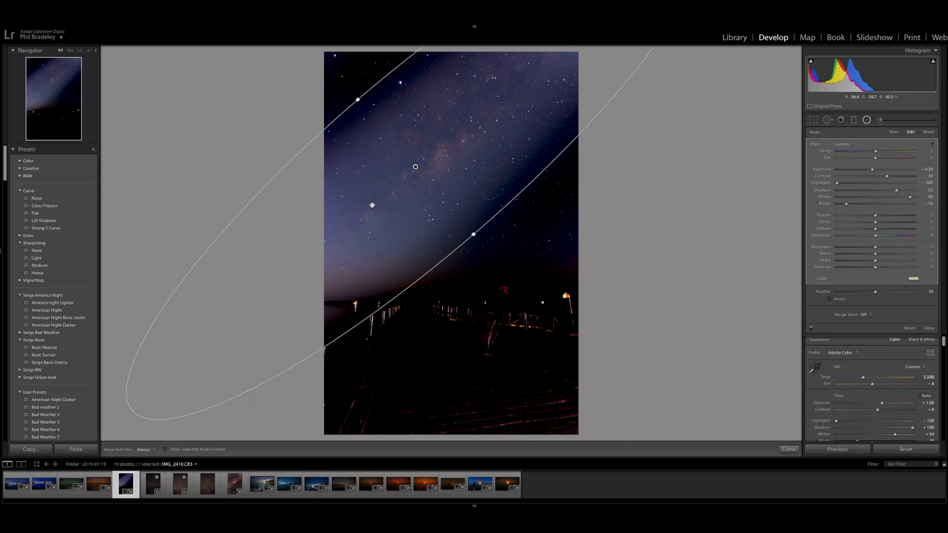
Invert the radial filter's mask, set its feather to 100 and move the ellipse onto the Milky Way's bright core.
{"action": "left_click", "coordinate": [830, 300]}
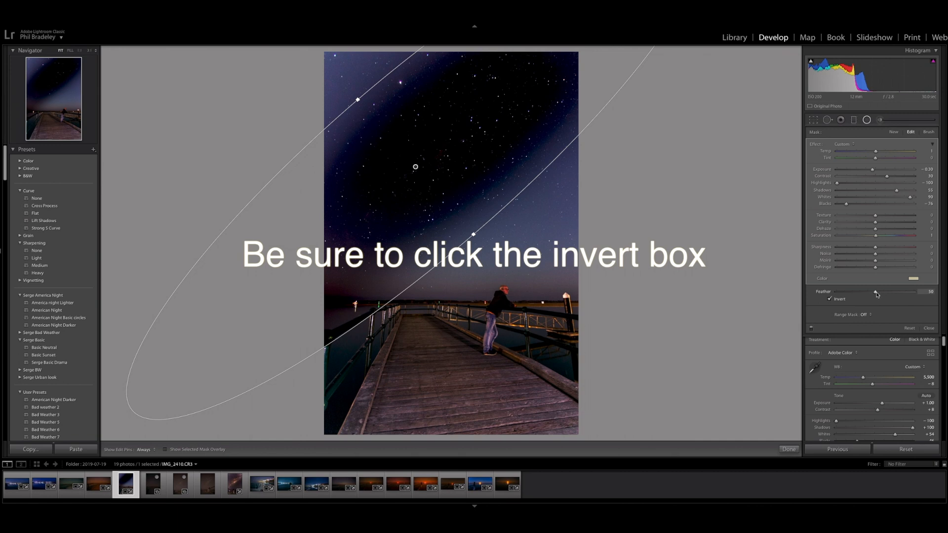
{"action": "left_click_drag", "start_coordinate": [877, 295], "coordinate": [920, 293]}
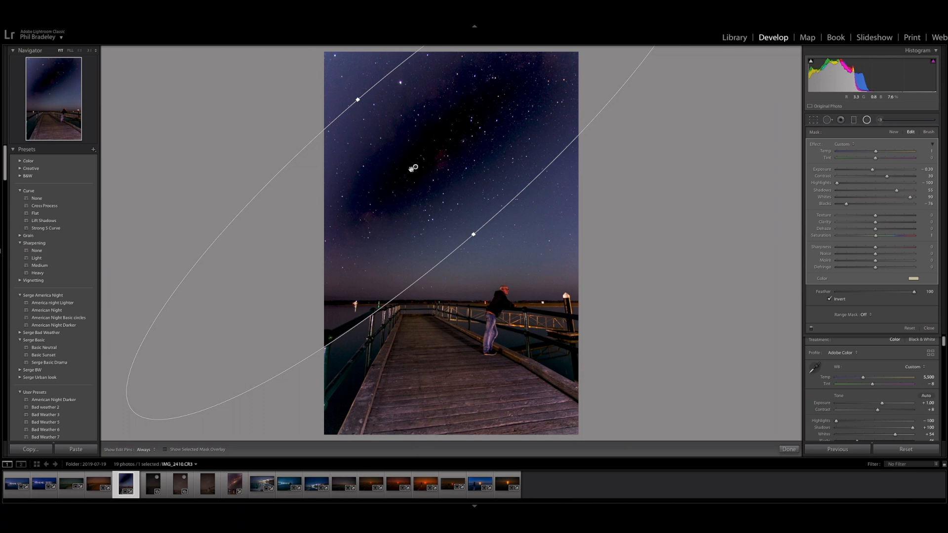
{"action": "left_click_drag", "start_coordinate": [415, 168], "coordinate": [444, 151]}
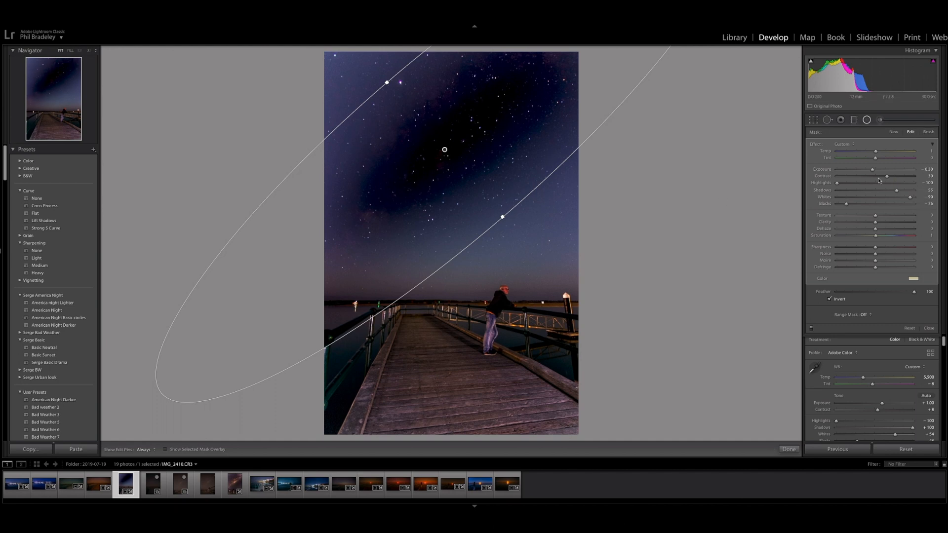
Set the radial filter's exposure to 0.63, temperature to 16, whites to 94 and blacks to -94.
{"action": "left_click_drag", "start_coordinate": [873, 171], "coordinate": [882, 171]}
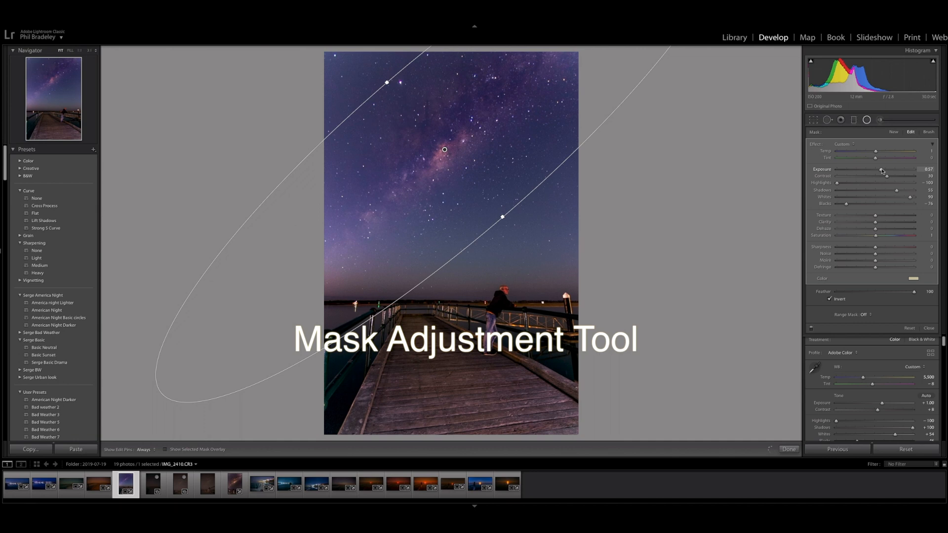
{"action": "left_click_drag", "start_coordinate": [883, 171], "coordinate": [883, 171]}
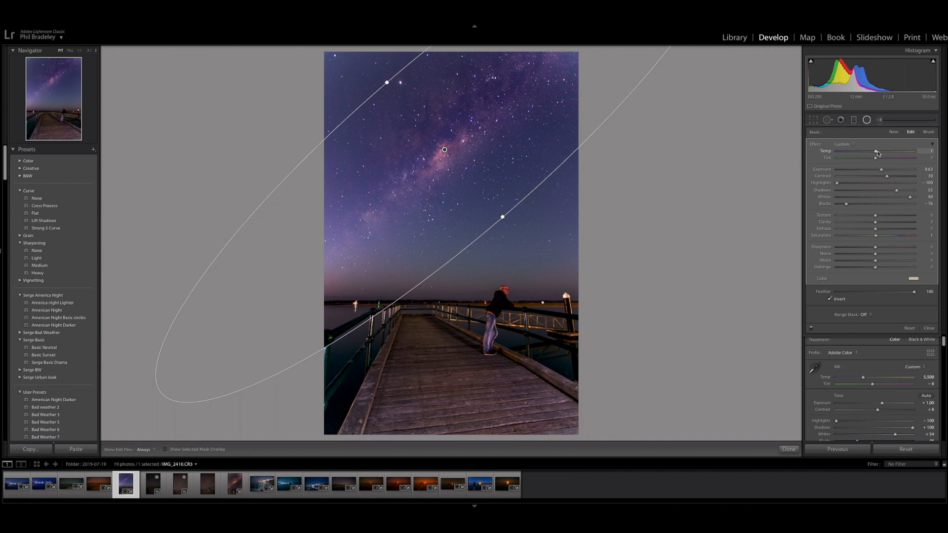
{"action": "left_click_drag", "start_coordinate": [878, 151], "coordinate": [881, 152]}
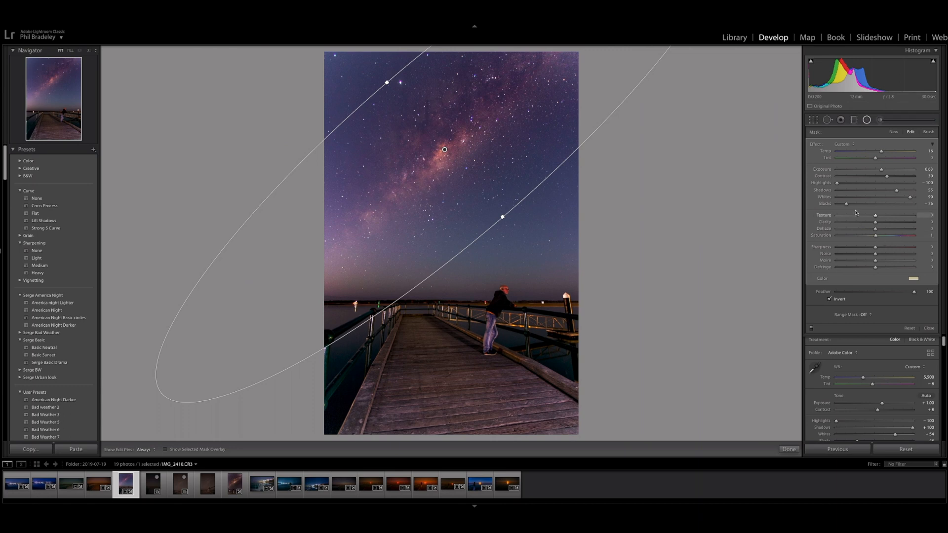
{"action": "left_click_drag", "start_coordinate": [847, 206], "coordinate": [833, 209]}
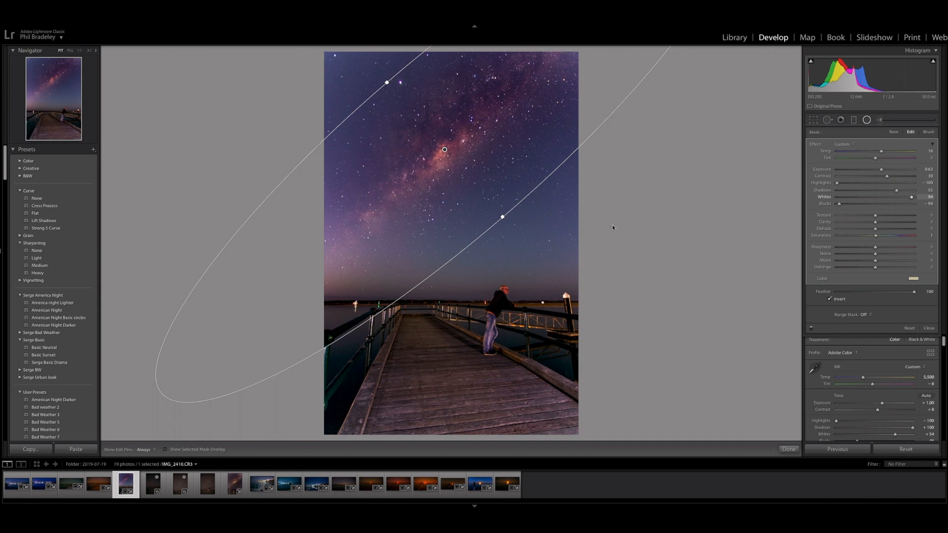
Widen the ellipse across the Milky Way, set the filter's saturation to 4, fine-tune its temperature and close the filter.
{"action": "left_click_drag", "start_coordinate": [505, 221], "coordinate": [532, 241]}
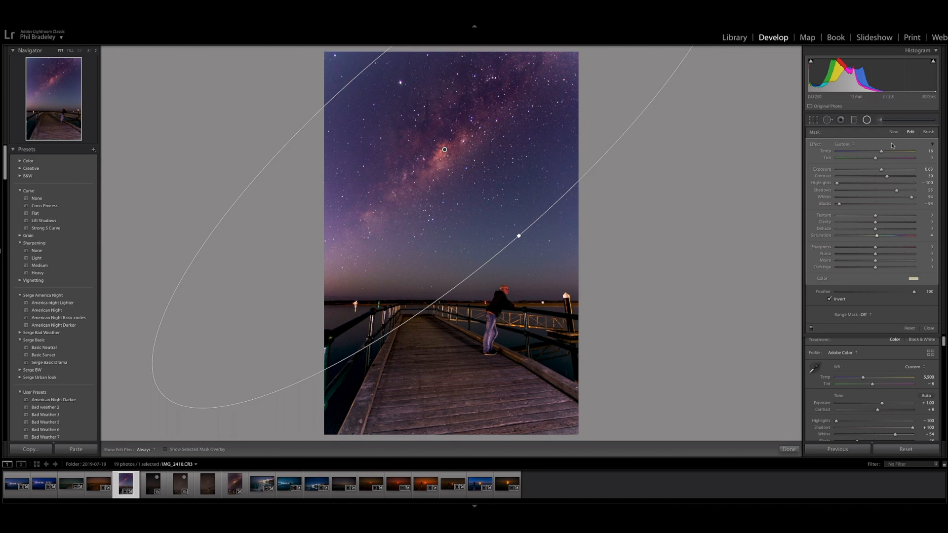
{"action": "left_click_drag", "start_coordinate": [883, 153], "coordinate": [881, 153]}
{"action": "left_click", "coordinate": [792, 451]}
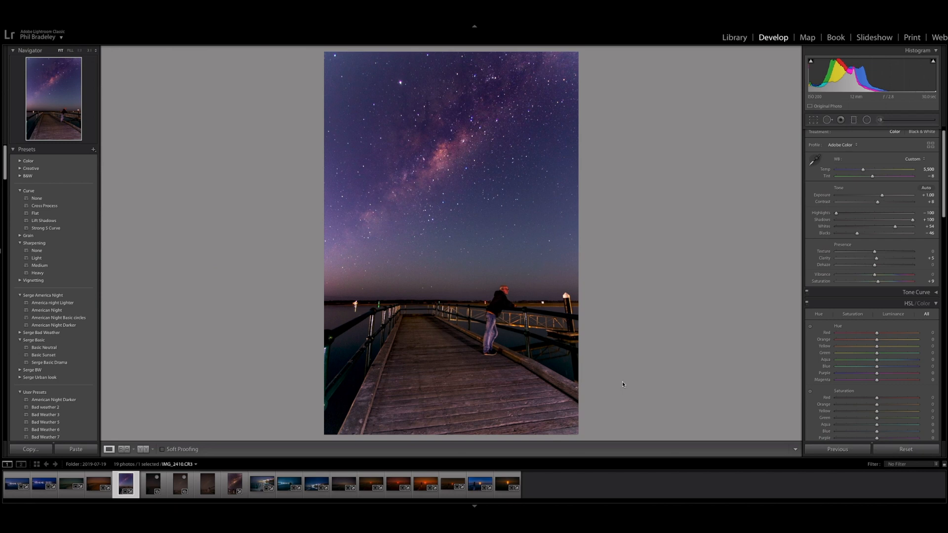
Compare the photo with its unedited version to check the radial filter's effect.
{"action": "key", "text": "backslash"}
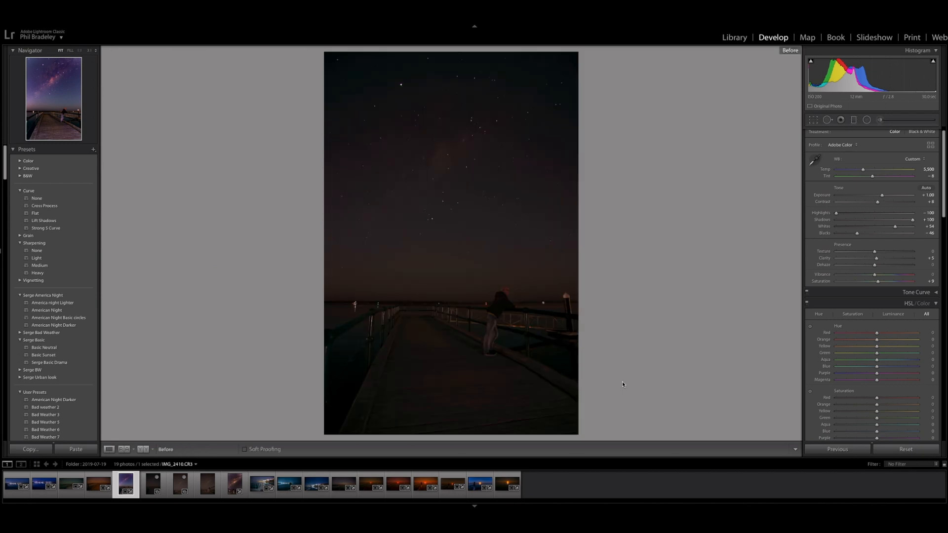
{"action": "key", "text": "backslash"}
{"action": "key", "text": "backslash"}
{"action": "key", "text": "backslash"}
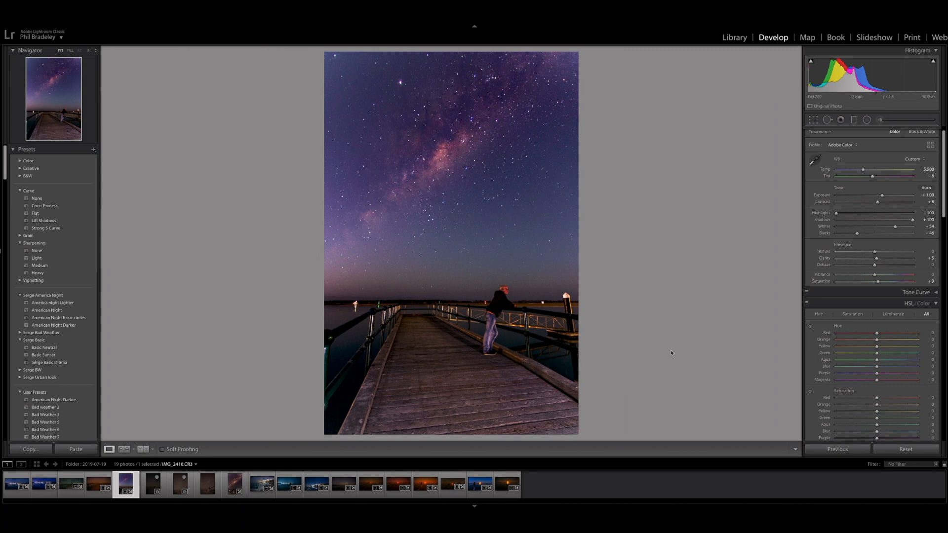
Point the Detail preview at a patch of night sky to judge the image noise.
{"action": "scroll", "coordinate": [818, 230], "scroll_direction": "up", "scroll_amount": 1}
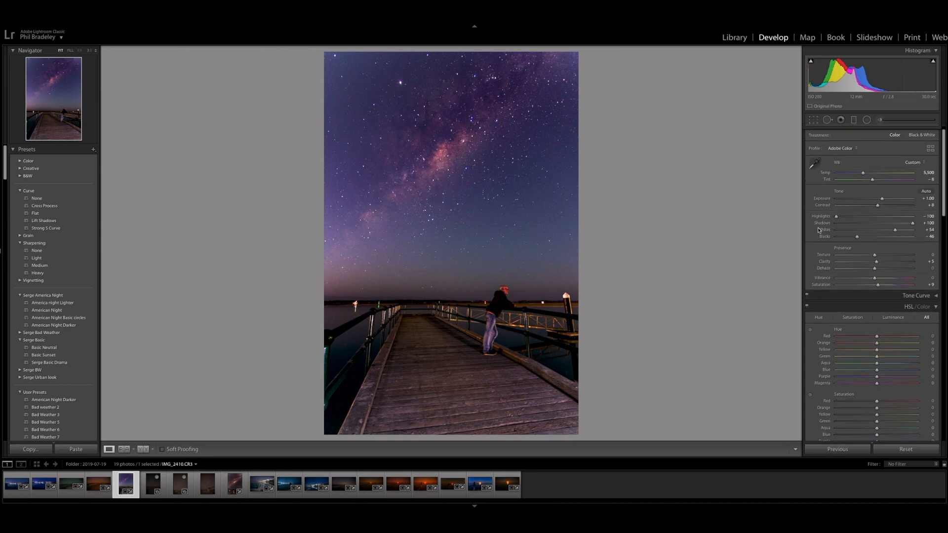
{"action": "scroll", "coordinate": [818, 230], "scroll_direction": "down", "scroll_amount": 5}
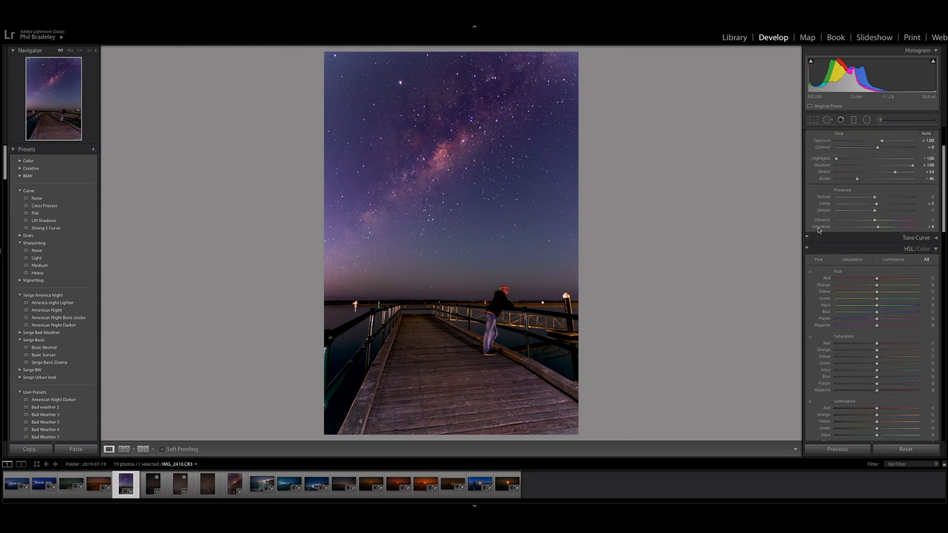
{"action": "scroll", "coordinate": [818, 231], "scroll_direction": "down", "scroll_amount": 10}
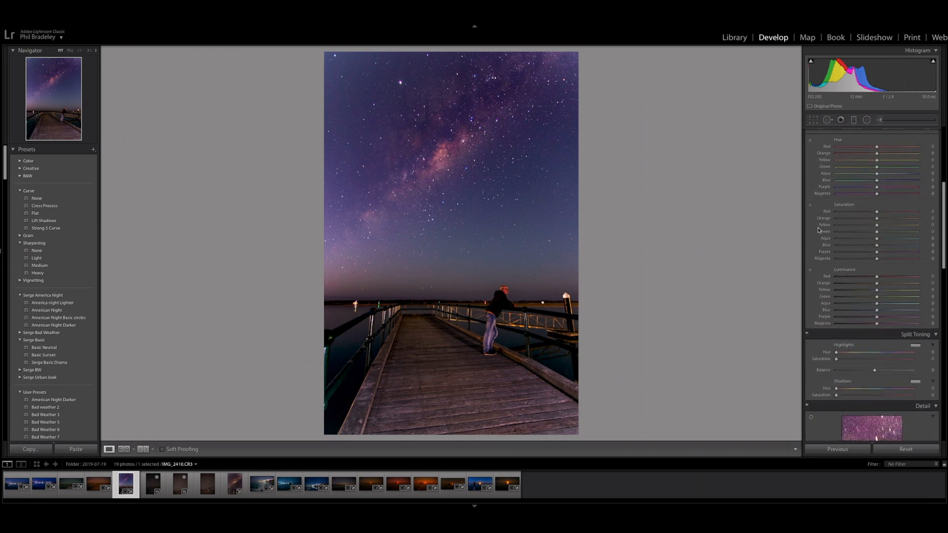
{"action": "scroll", "coordinate": [818, 230], "scroll_direction": "down", "scroll_amount": 6}
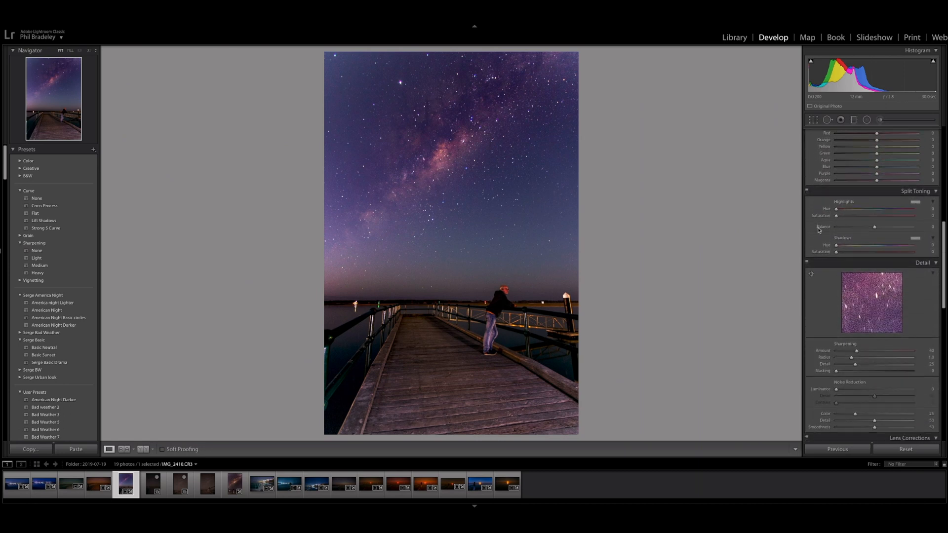
{"action": "scroll", "coordinate": [818, 230], "scroll_direction": "down", "scroll_amount": 2}
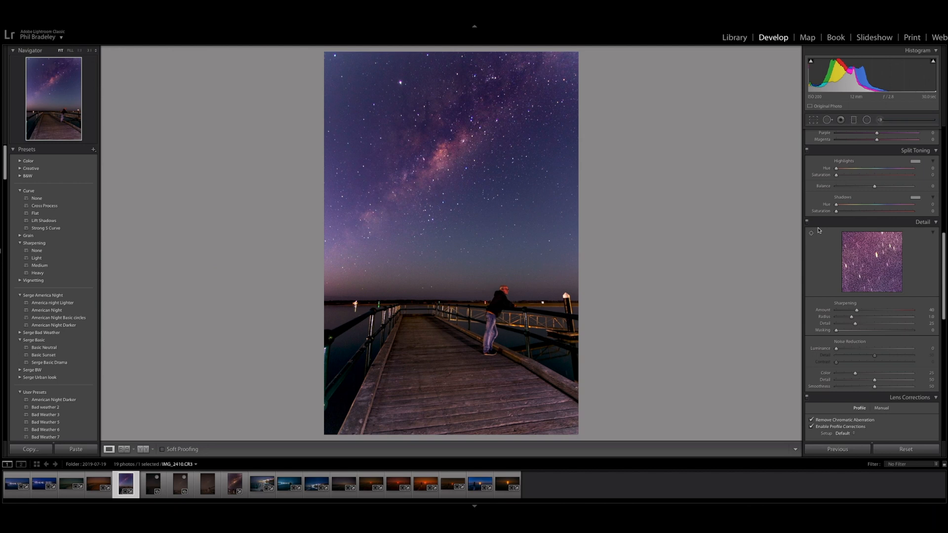
{"action": "scroll", "coordinate": [818, 230], "scroll_direction": "down", "scroll_amount": 1}
{"action": "scroll", "coordinate": [811, 223], "scroll_direction": "up", "scroll_amount": 1}
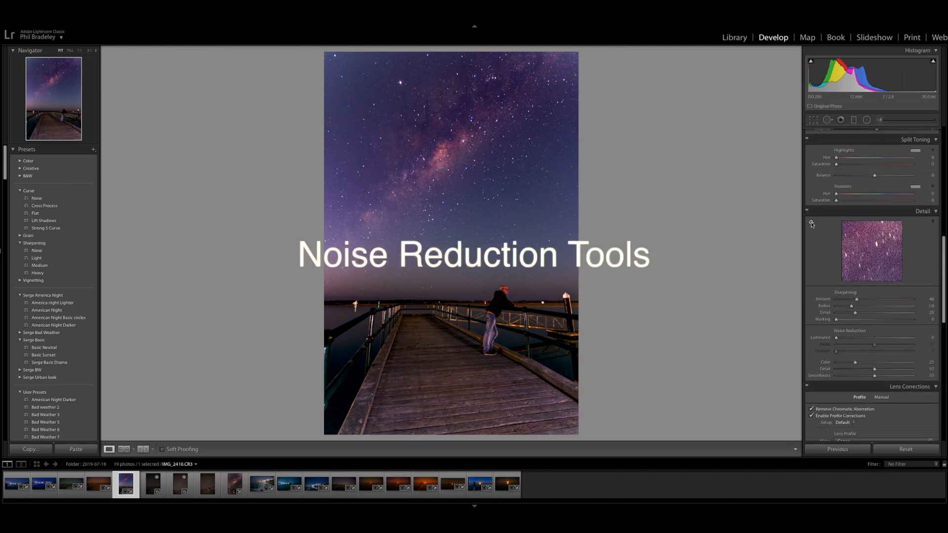
{"action": "left_click", "coordinate": [811, 223]}
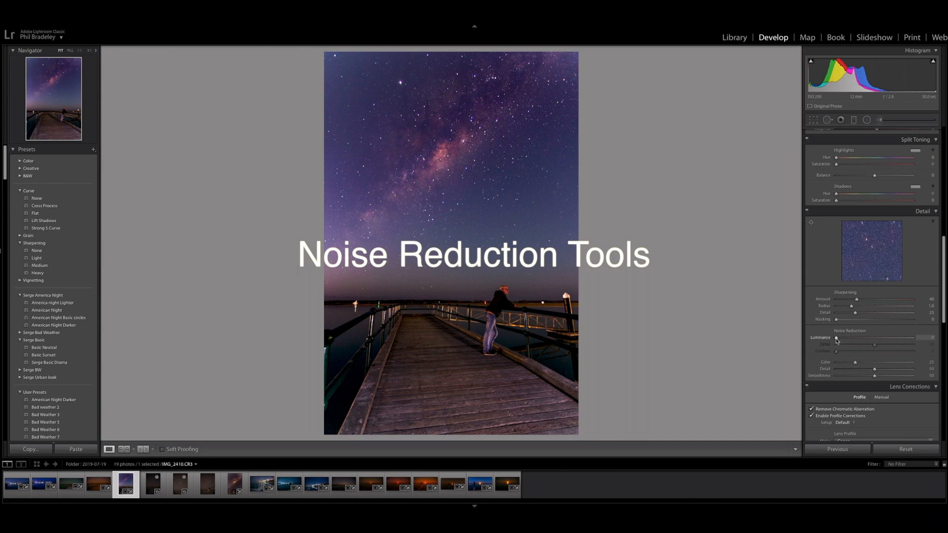
Set luminance noise reduction to 71 and colour noise smoothness to 60, and compare the photo with its unedited version.
{"action": "left_click_drag", "start_coordinate": [837, 340], "coordinate": [891, 339]}
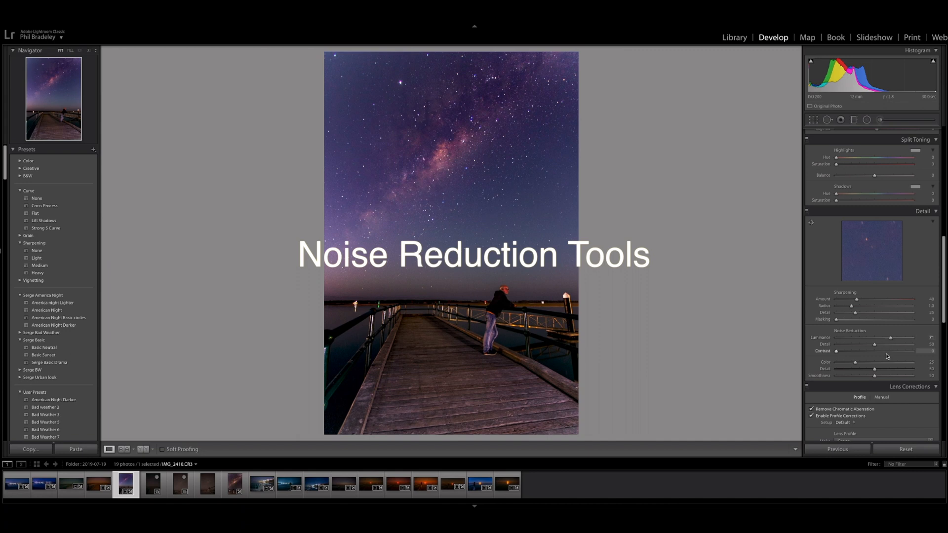
{"action": "left_click", "coordinate": [881, 377]}
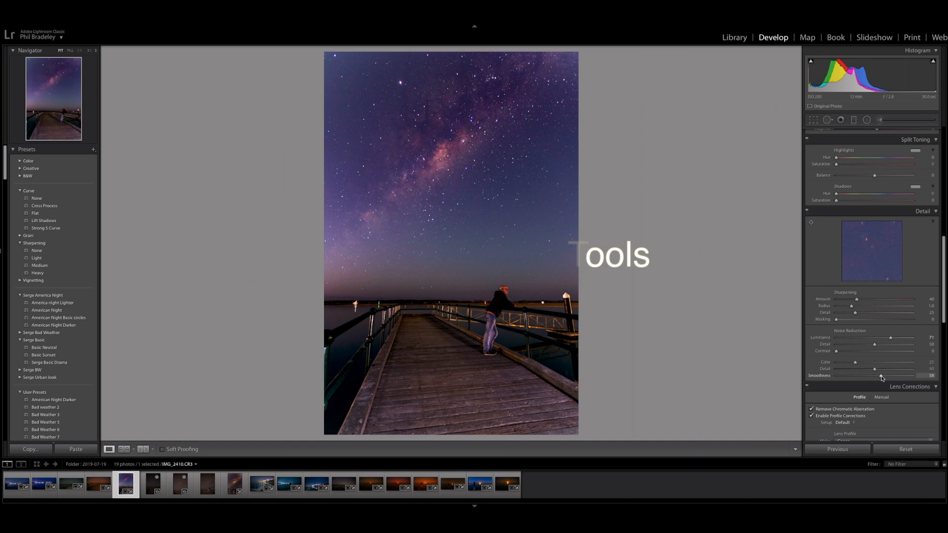
{"action": "left_click_drag", "start_coordinate": [881, 378], "coordinate": [882, 379]}
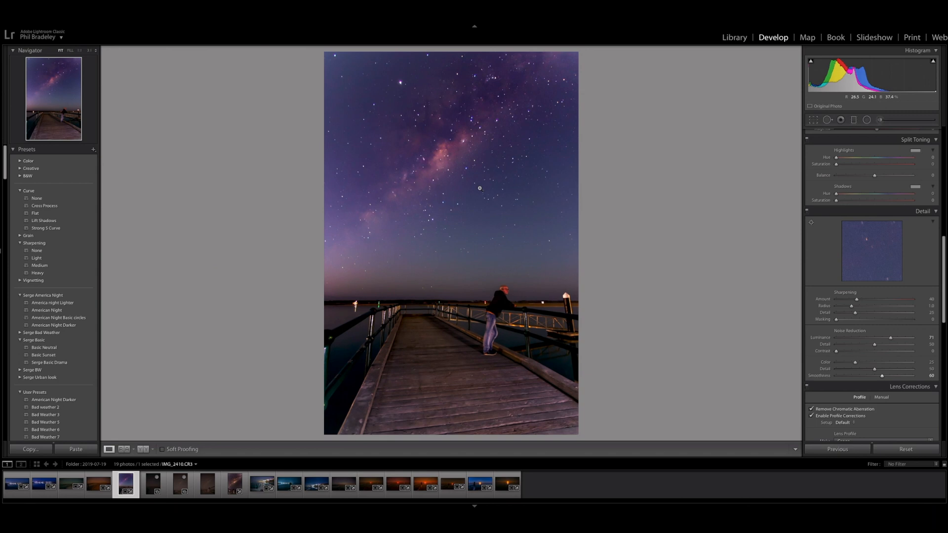
{"action": "key", "text": "backslash"}
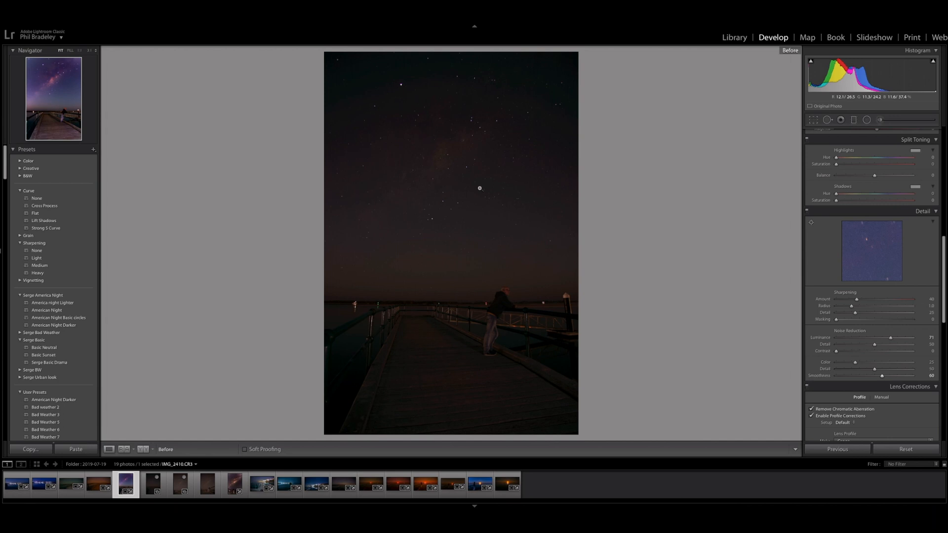
{"action": "key", "text": "backslash"}
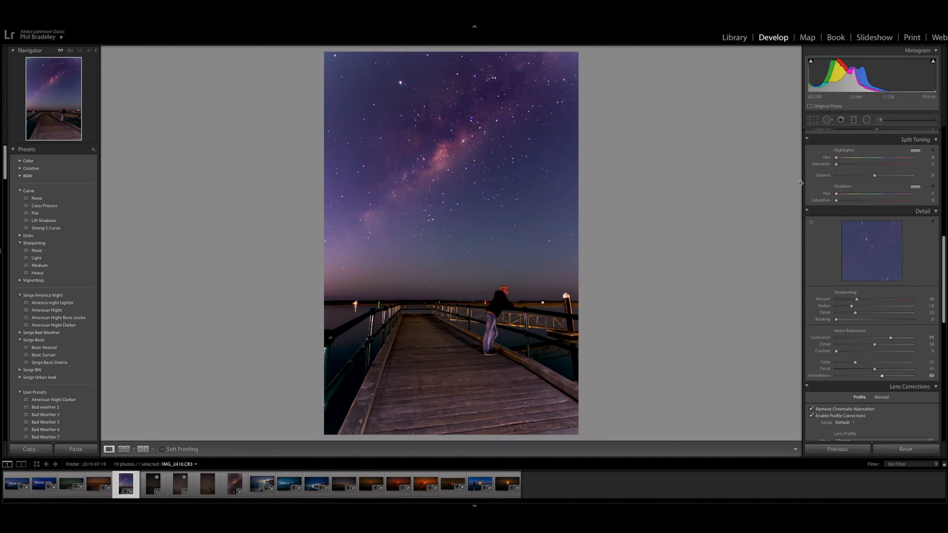
Lower the photo's overall exposure to +0.85 and compare the result with the unedited version.
{"action": "scroll", "coordinate": [856, 189], "scroll_direction": "up", "scroll_amount": 2}
{"action": "scroll", "coordinate": [856, 188], "scroll_direction": "up", "scroll_amount": 6}
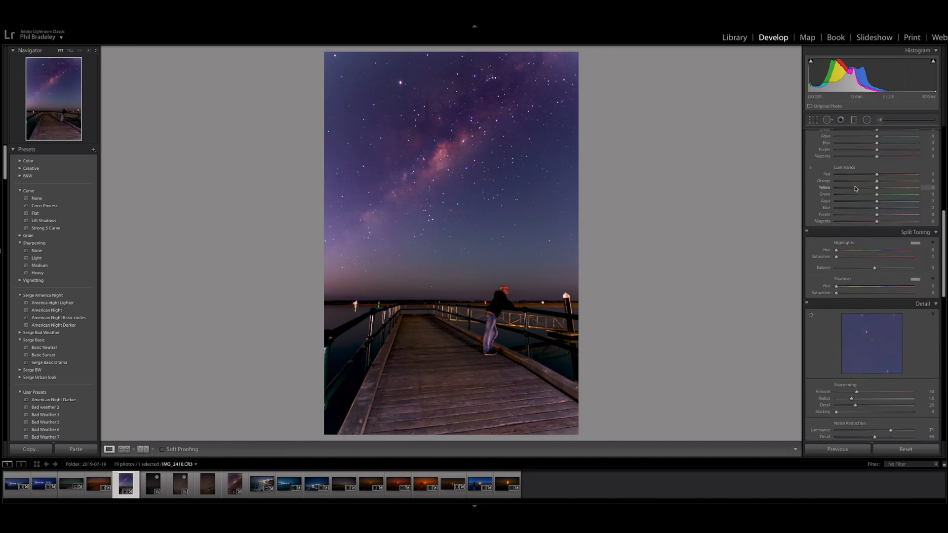
{"action": "scroll", "coordinate": [856, 192], "scroll_direction": "up", "scroll_amount": 1}
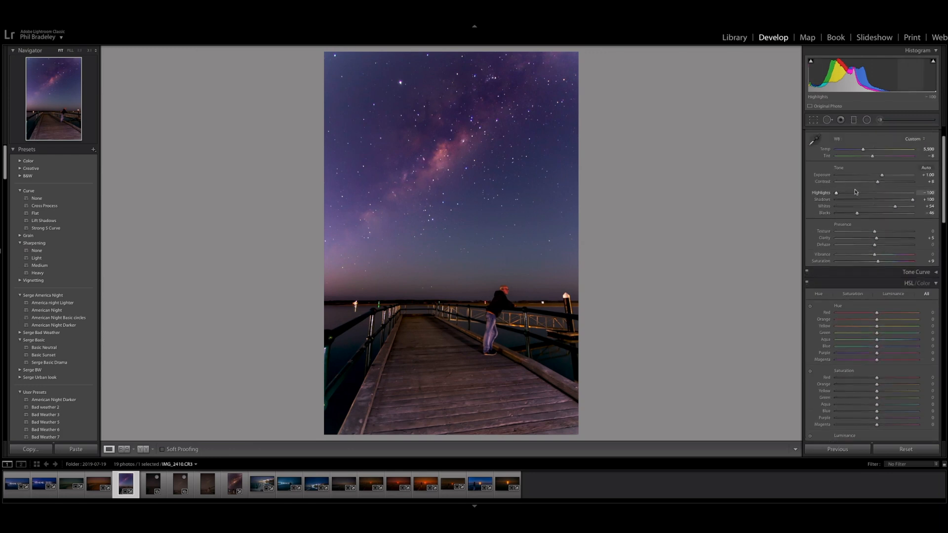
{"action": "left_click_drag", "start_coordinate": [882, 177], "coordinate": [881, 177]}
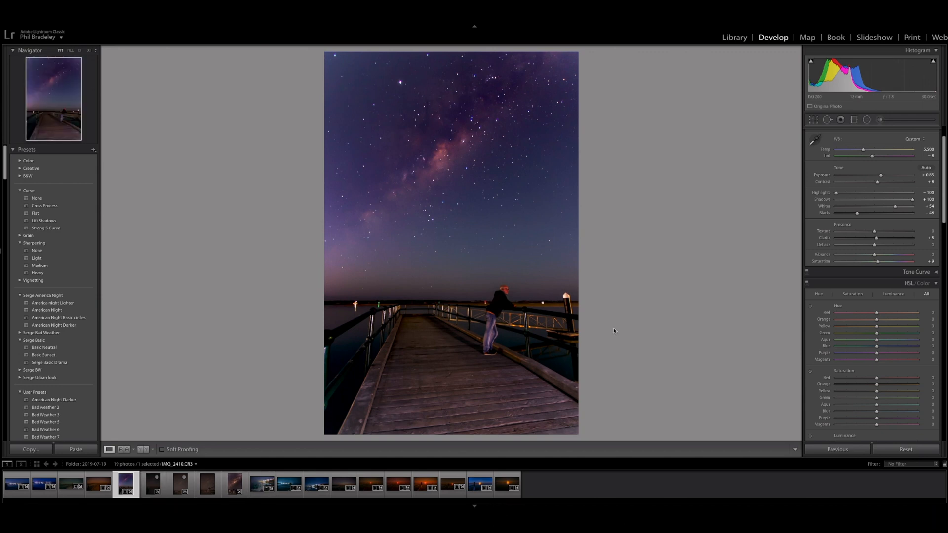
{"action": "key", "text": "backslash"}
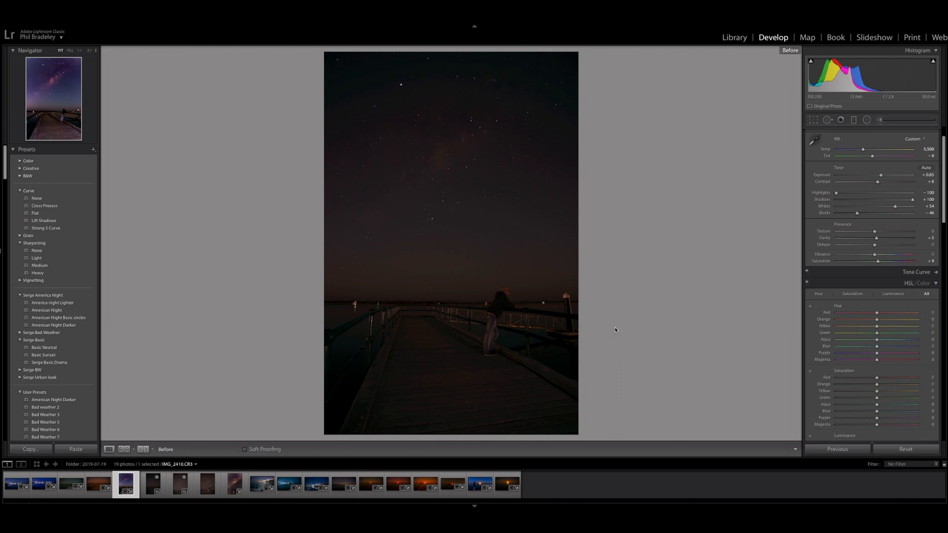
{"action": "key", "text": "backslash"}
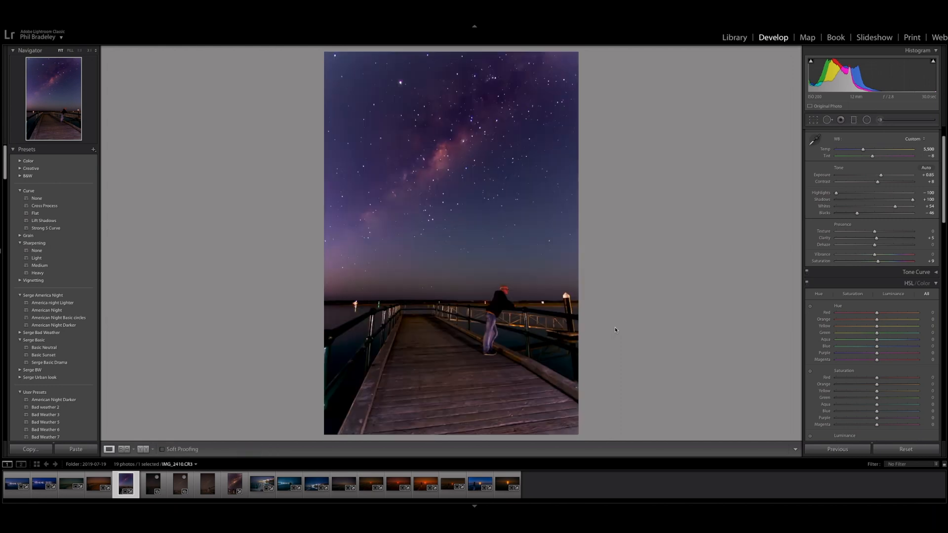
{"action": "key", "text": "backslash"}
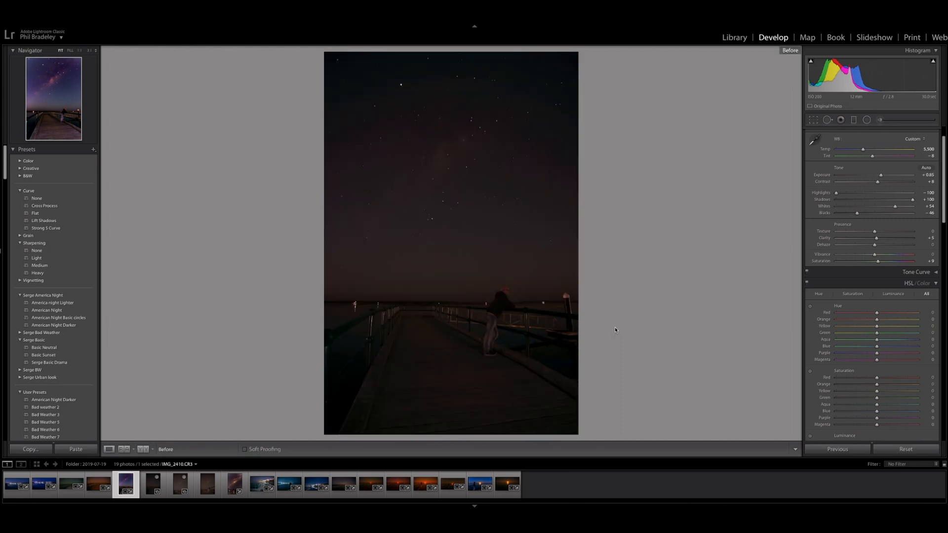
{"action": "key", "text": "backslash"}
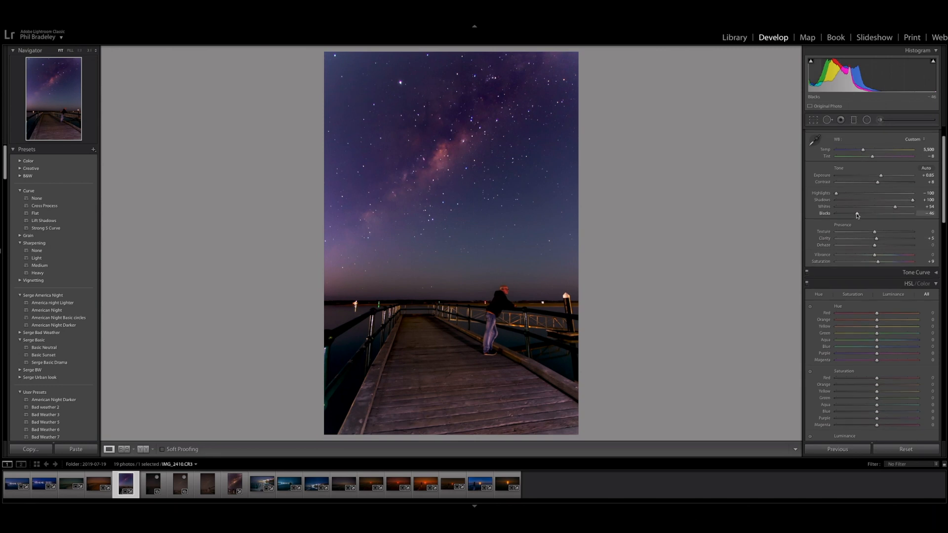
Set the photo's blacks to -41 in the basic tone adjustments.
{"action": "left_click_drag", "start_coordinate": [857, 214], "coordinate": [860, 216]}
{"action": "scroll", "coordinate": [823, 220], "scroll_direction": "down", "scroll_amount": 10}
{"action": "scroll", "coordinate": [863, 338], "scroll_direction": "up", "scroll_amount": 8}
{"action": "scroll", "coordinate": [864, 338], "scroll_direction": "up", "scroll_amount": 5}
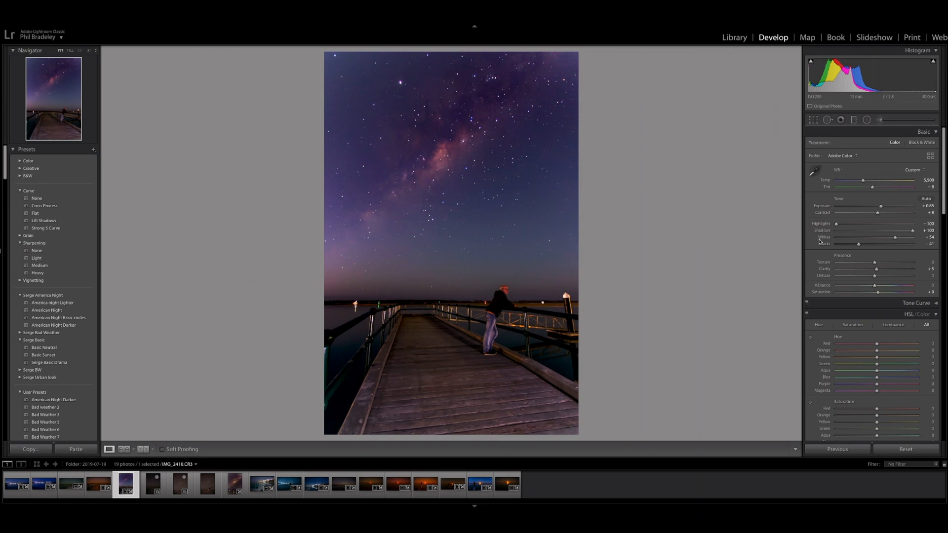
Review the photo's crop and straightening settings with the Crop tool, leaving the framing as it is.
{"action": "scroll", "coordinate": [857, 238], "scroll_direction": "down", "scroll_amount": 1}
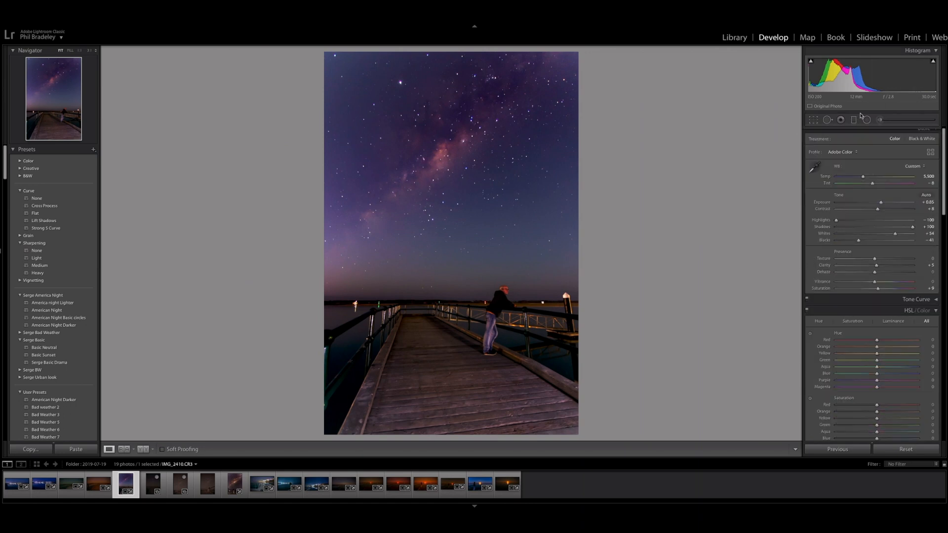
{"action": "left_click", "coordinate": [814, 121]}
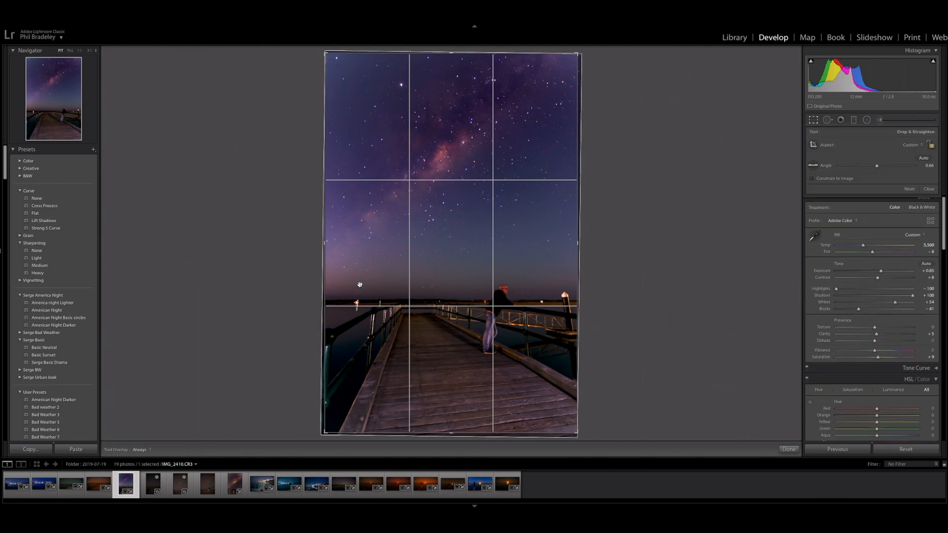
{"action": "left_click", "coordinate": [814, 120]}
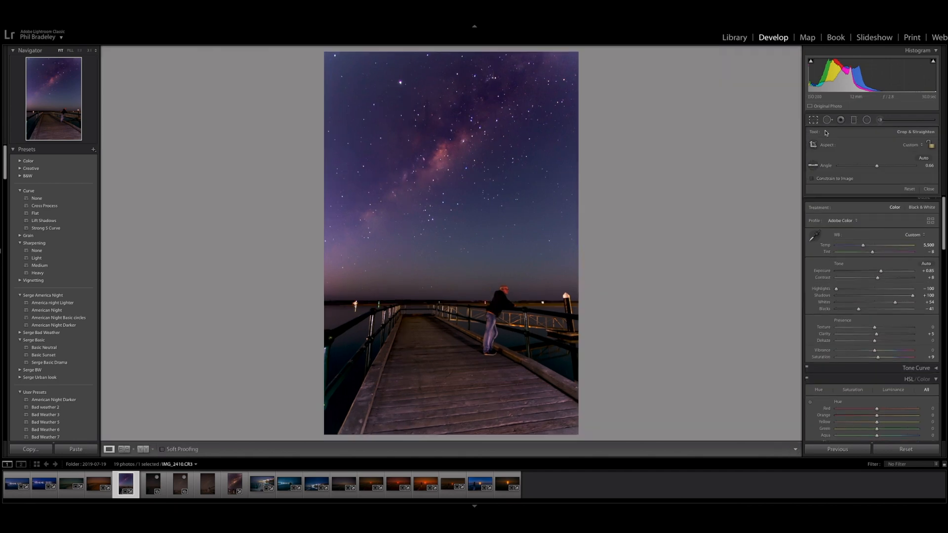
Review the settings of the radial filter on the Milky Way, close it, and bring the sharpening and noise reduction settings into view.
{"action": "left_click", "coordinate": [867, 119]}
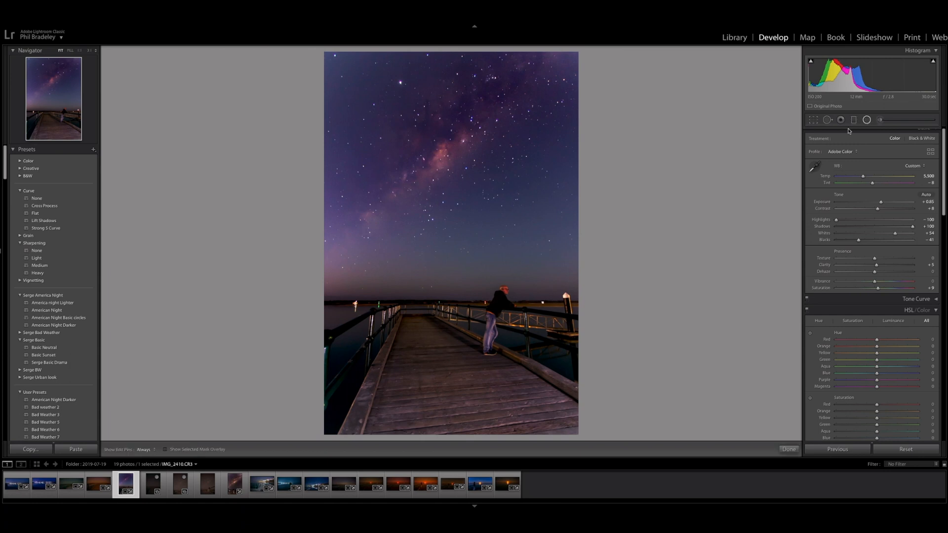
{"action": "left_click", "coordinate": [446, 149]}
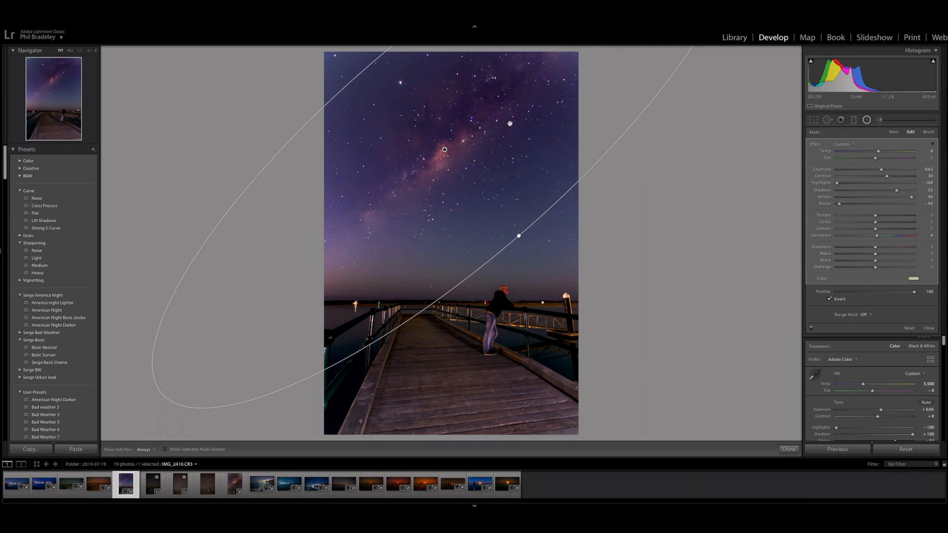
{"action": "left_click", "coordinate": [867, 120]}
{"action": "scroll", "coordinate": [899, 227], "scroll_direction": "down", "scroll_amount": 10}
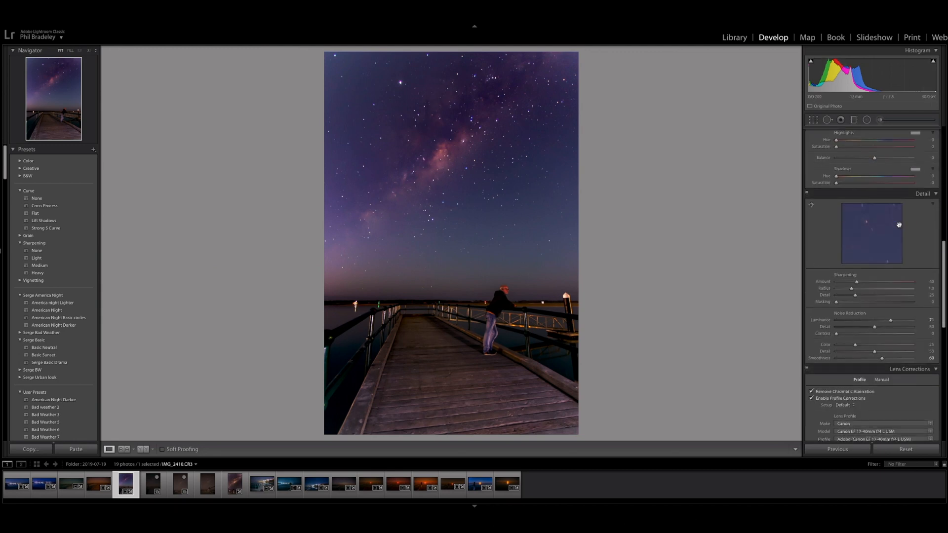